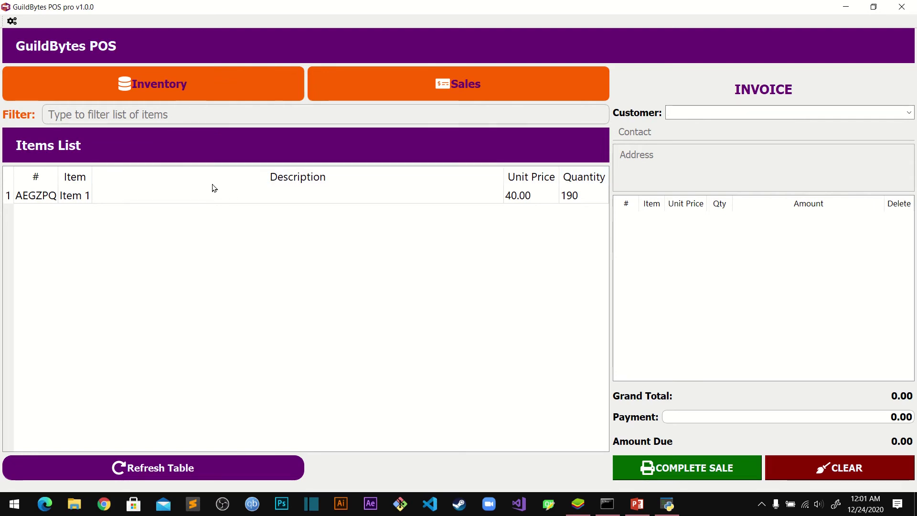
Add Item 2 to the inventory with unit price 29 and quantity 100, and refresh the main items list
click(169, 85)
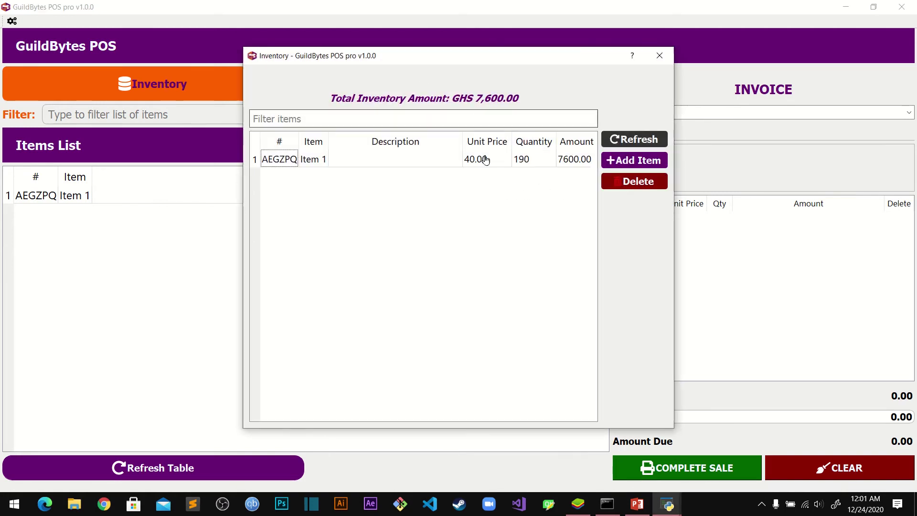
click(619, 160)
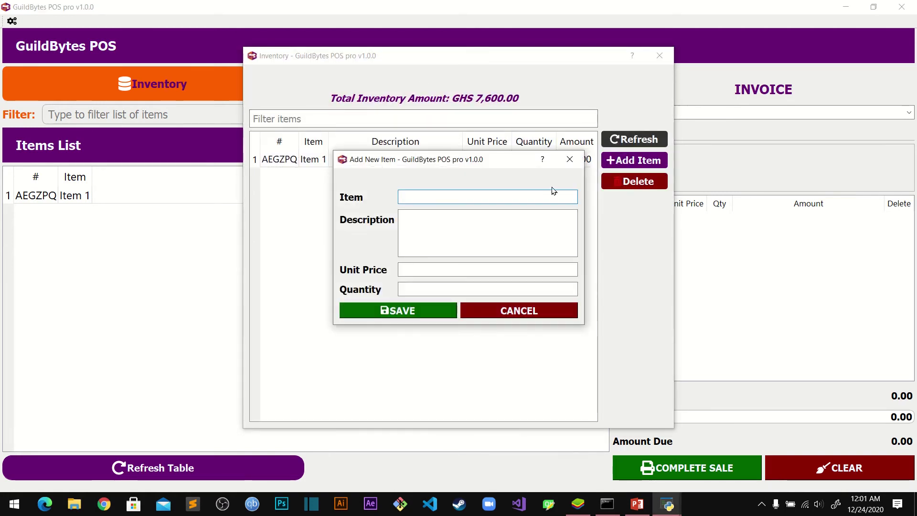
text(Item )
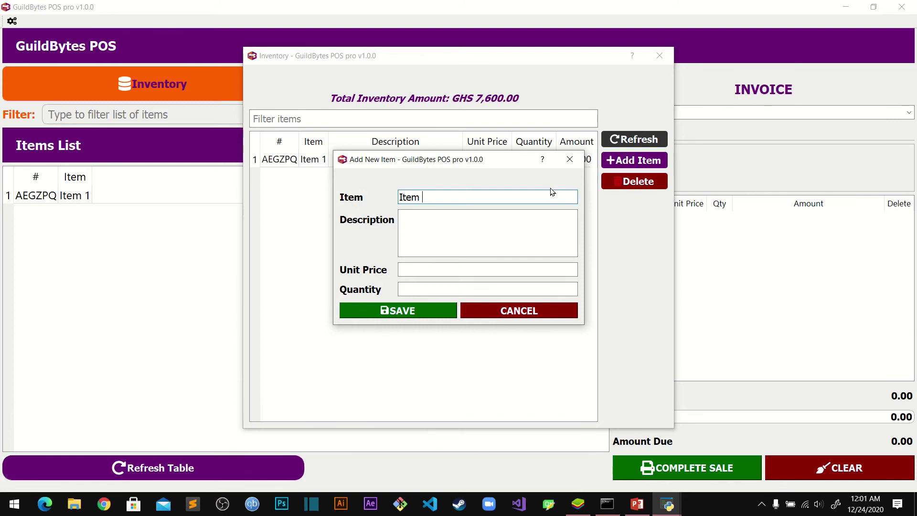
text(2)
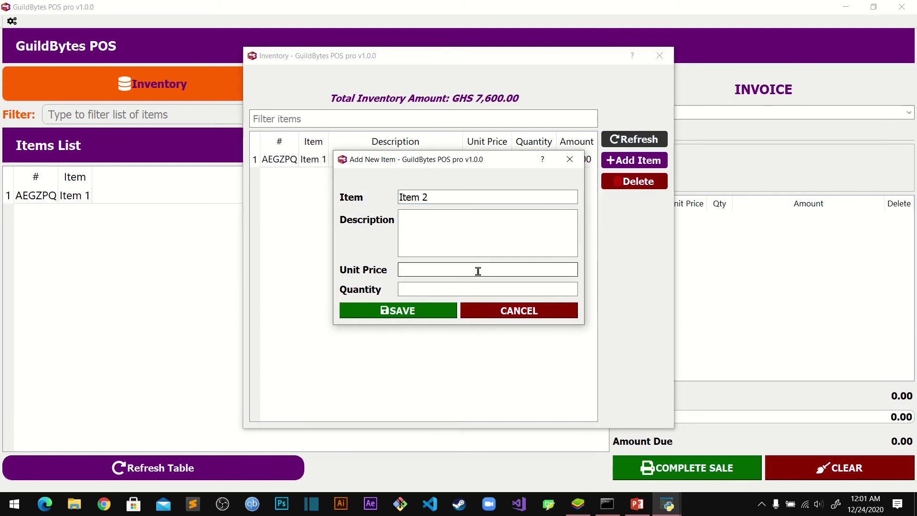
click(481, 291)
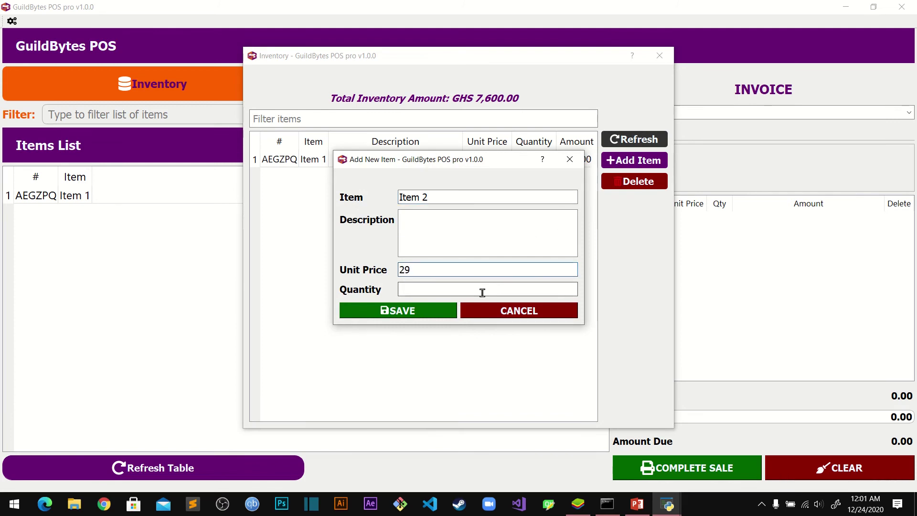
text(100)
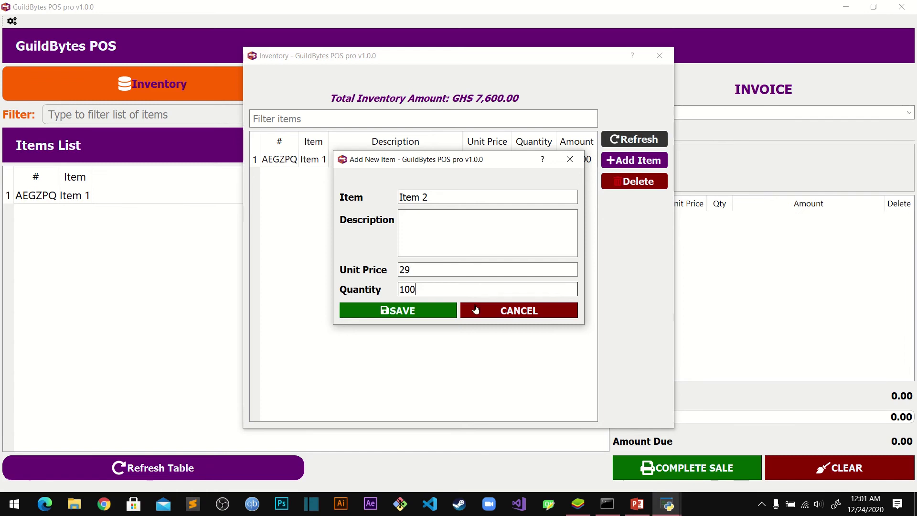
click(424, 311)
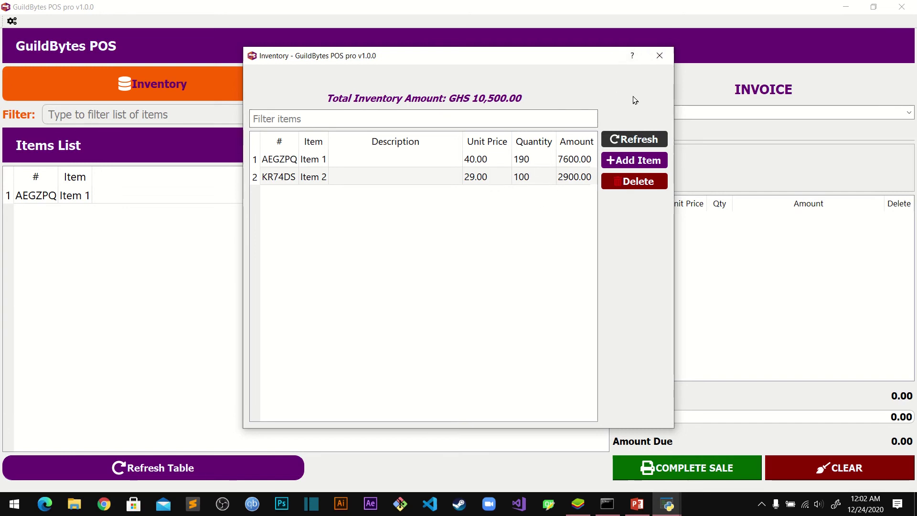
click(660, 56)
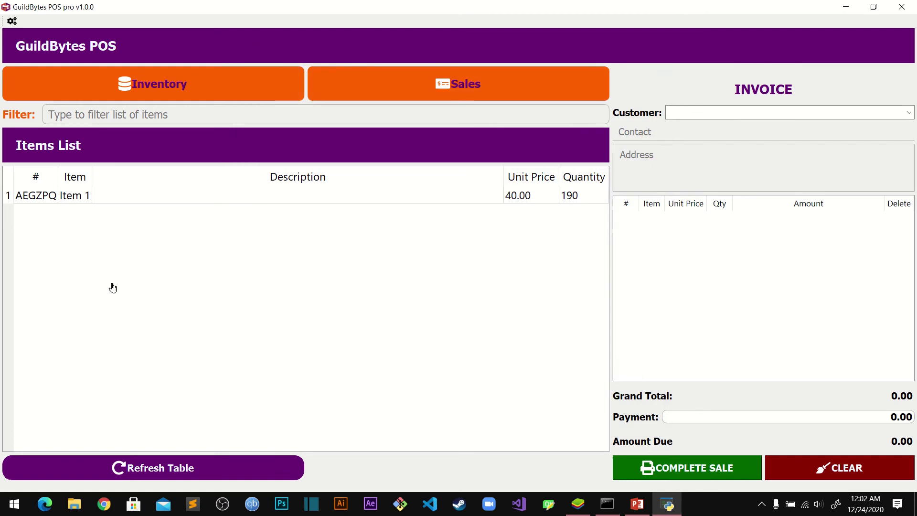
click(106, 472)
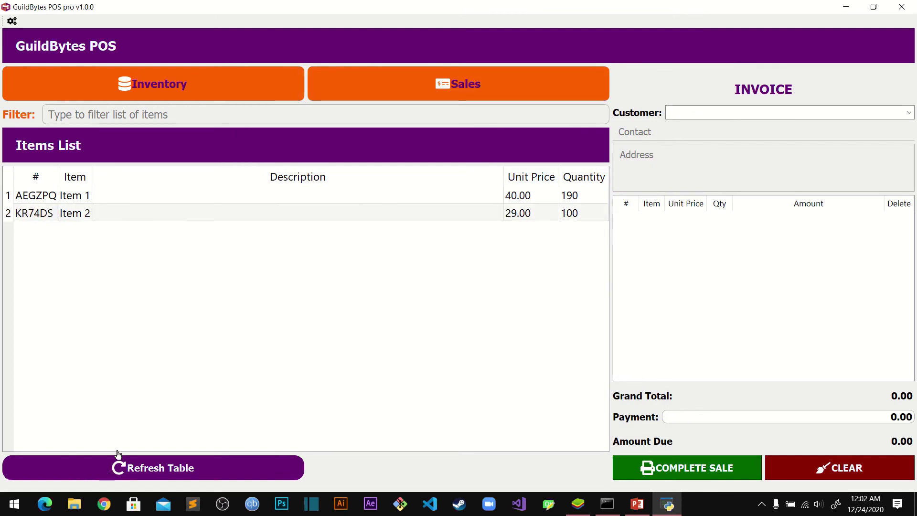
Add Item 1 to the invoice and set its quantity to 20
click(351, 196)
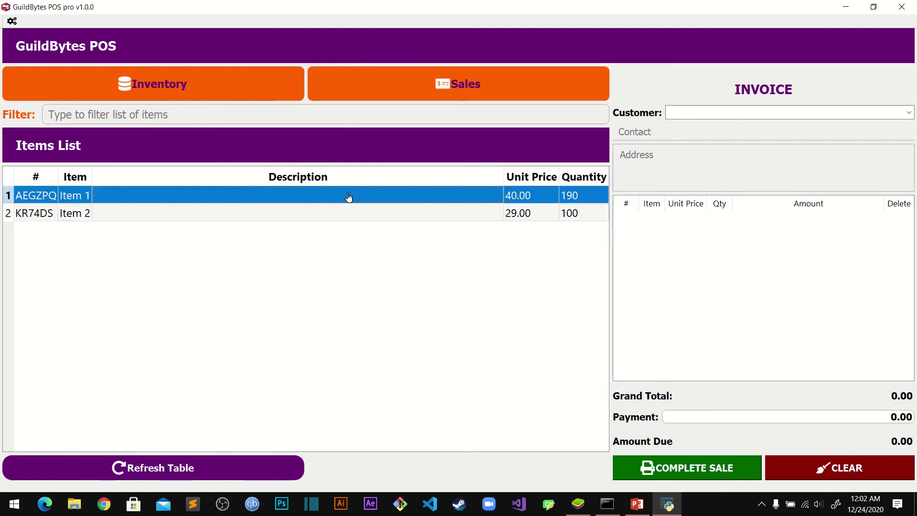
click(256, 213)
click(283, 196)
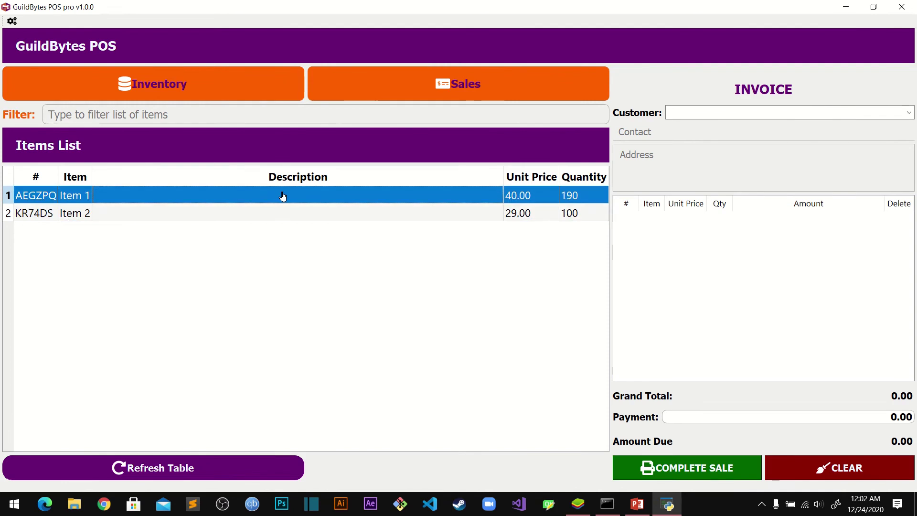
double_click(282, 196)
click(736, 223)
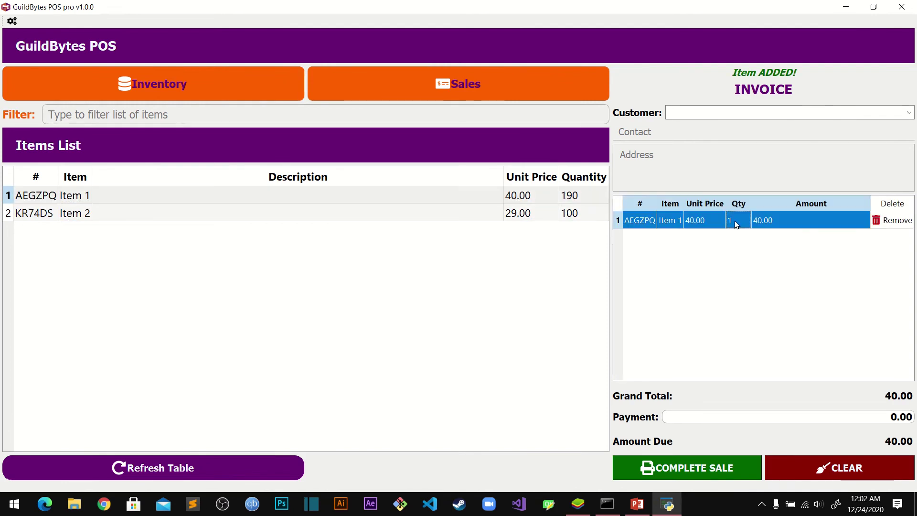
double_click(736, 224)
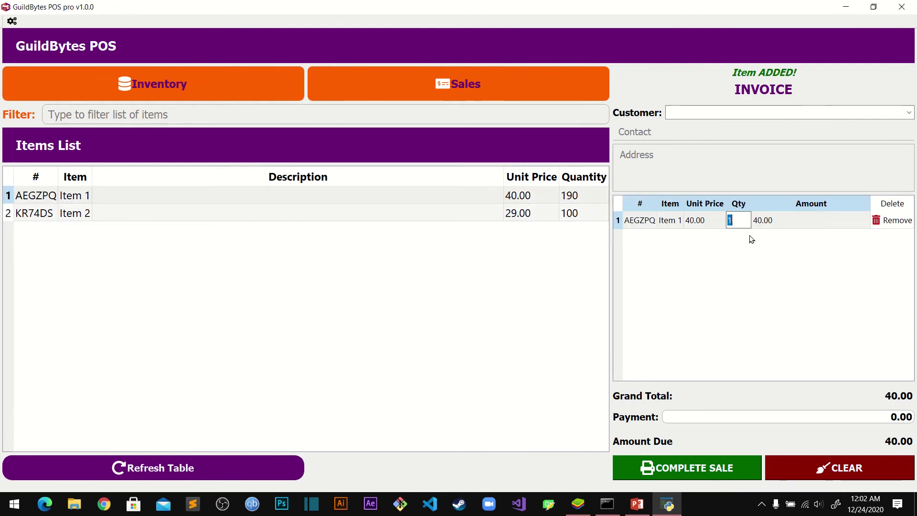
text(20)
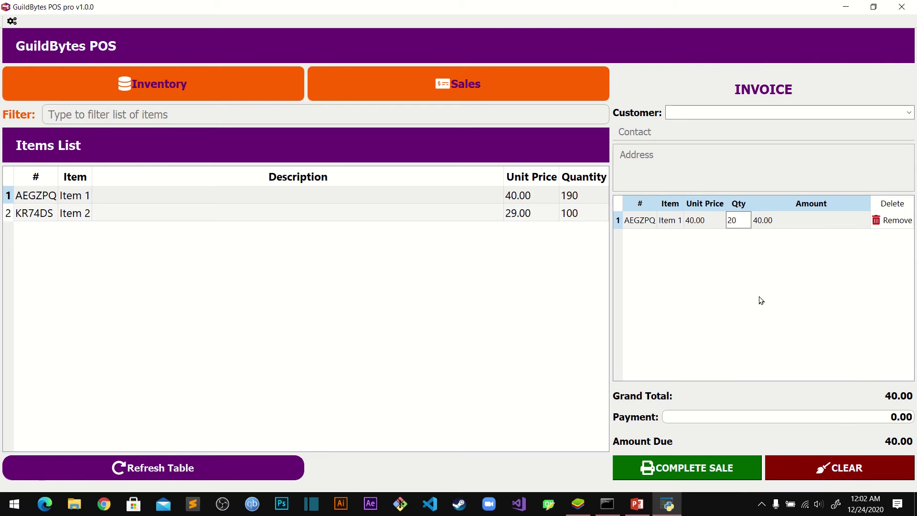
key(Return)
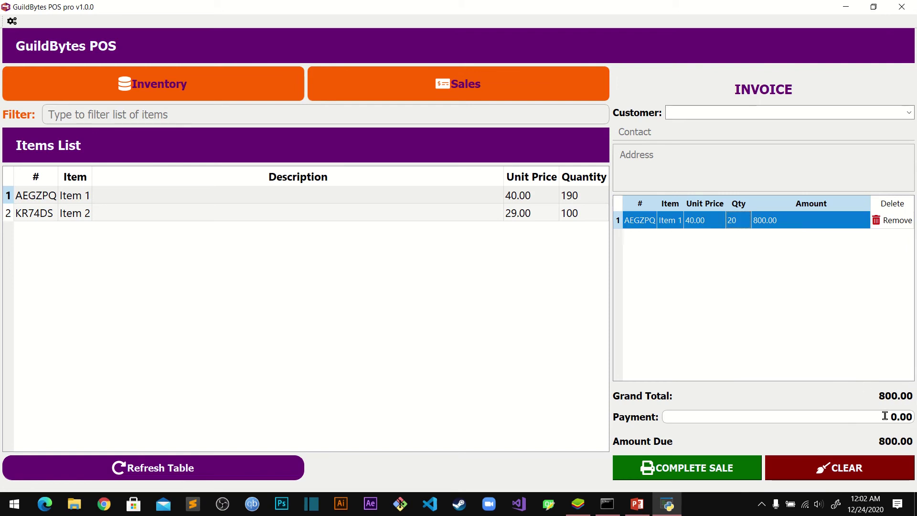
drag(890, 417, 916, 418)
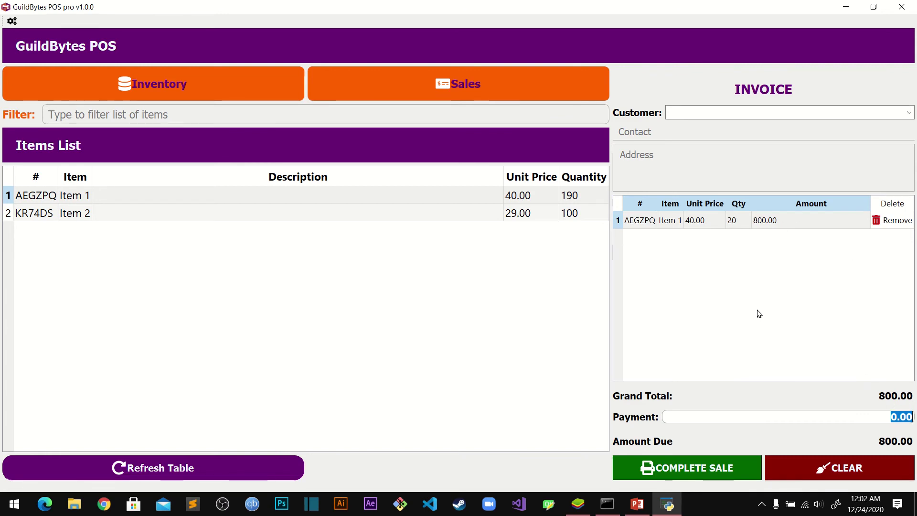
Add Item 2 to the invoice with quantity 5, and try adding Item 1 a second time
double_click(240, 217)
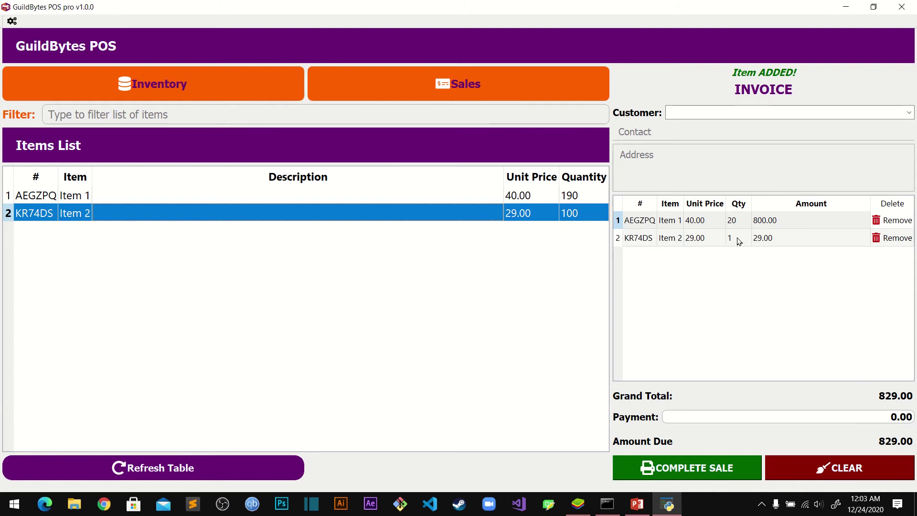
double_click(738, 238)
text(5)
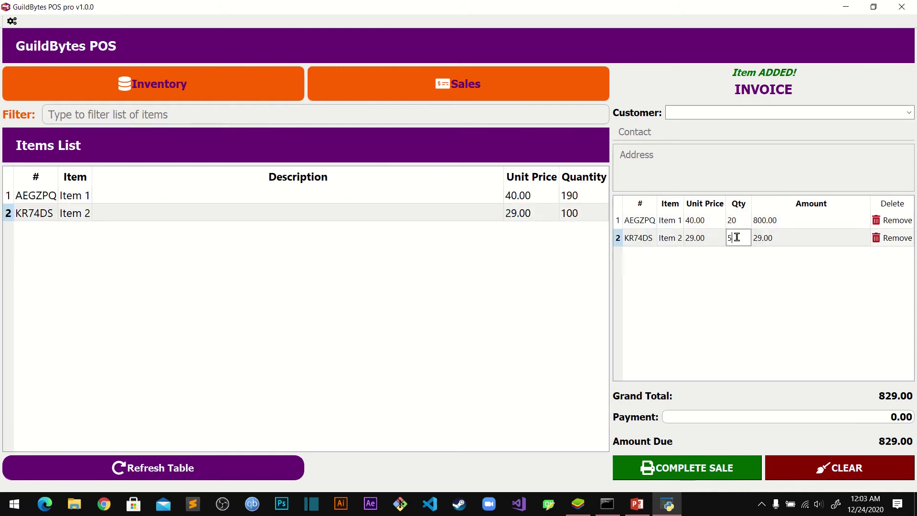
key(Return)
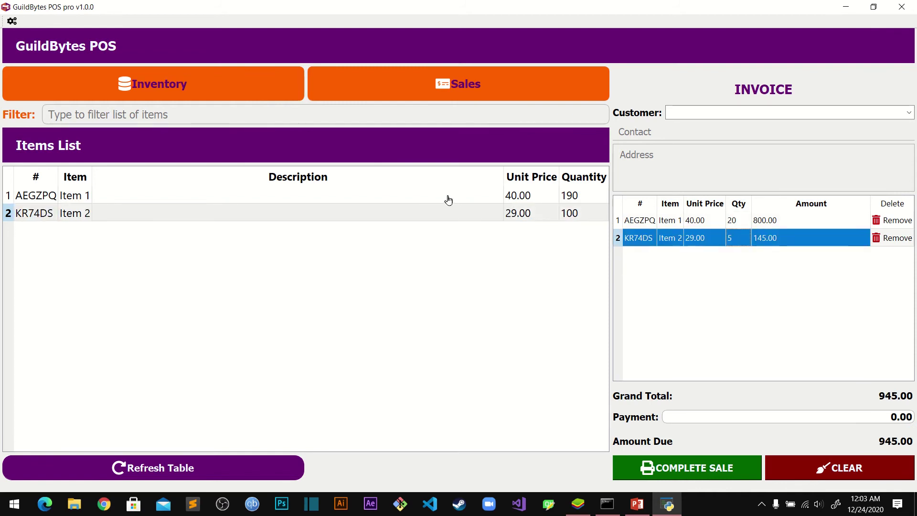
click(449, 199)
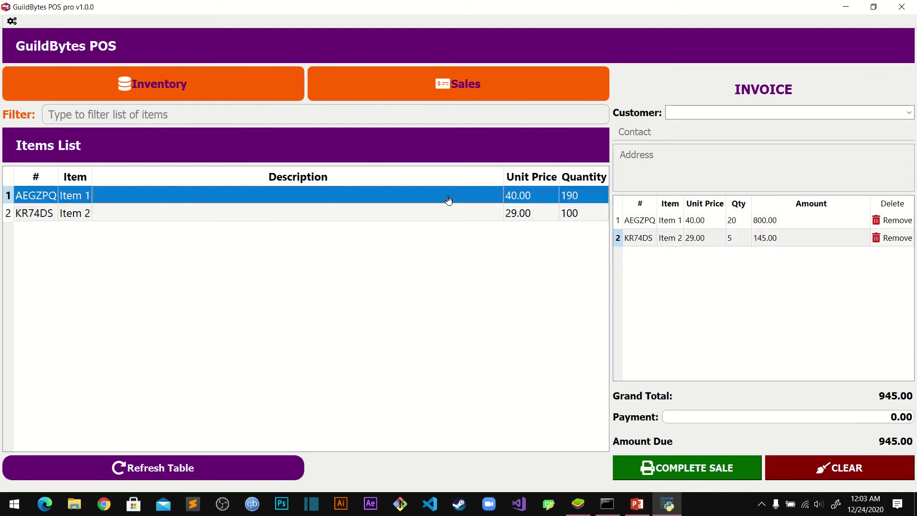
double_click(366, 195)
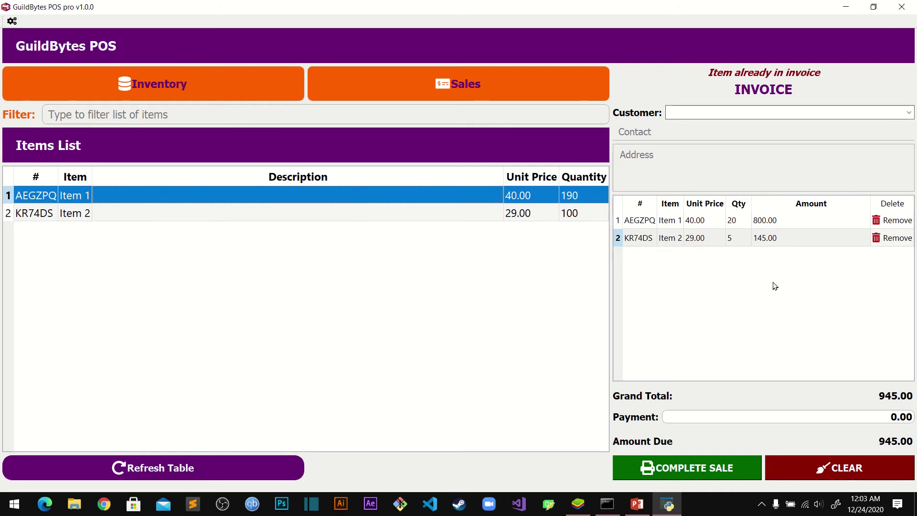
Set the invoice payment to 500 and proceed to the sale completion preview
drag(890, 417, 916, 425)
text(500)
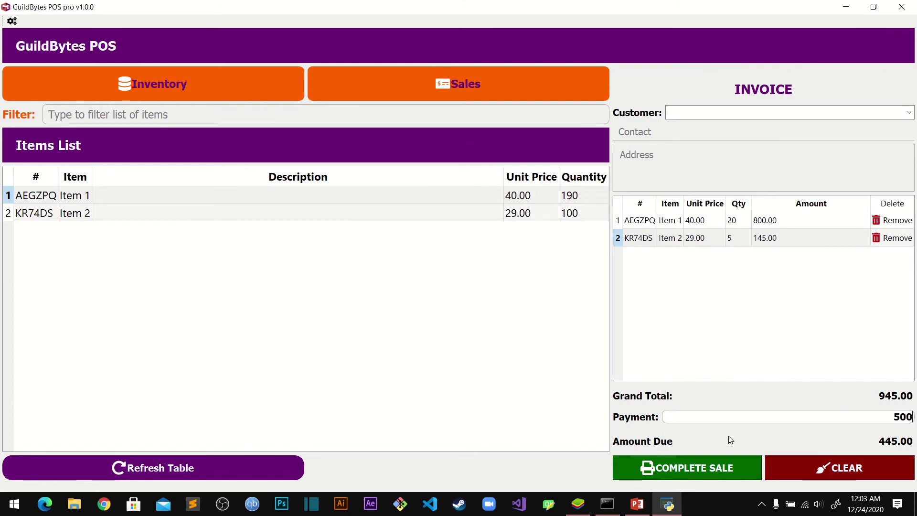
click(698, 471)
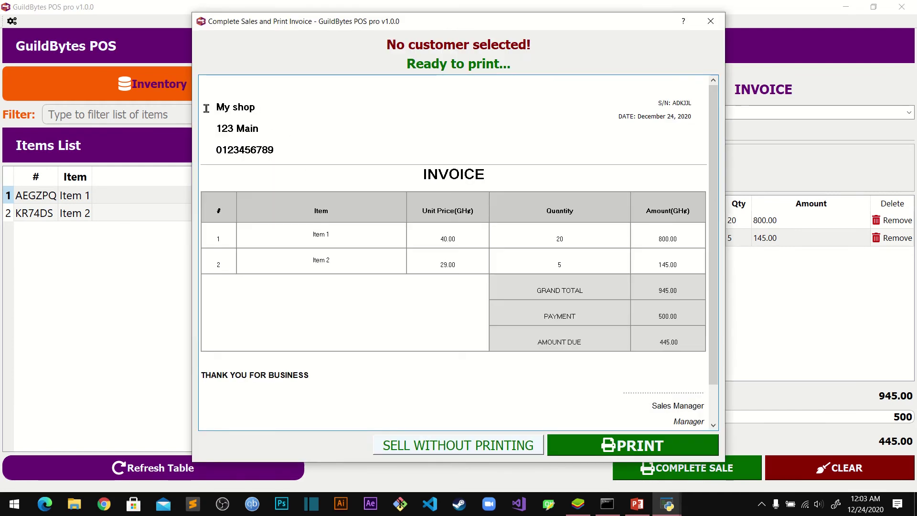
Examine the invoice preview's shop details in the header and the sales manager signature near the footer
drag(214, 105, 287, 148)
click(288, 147)
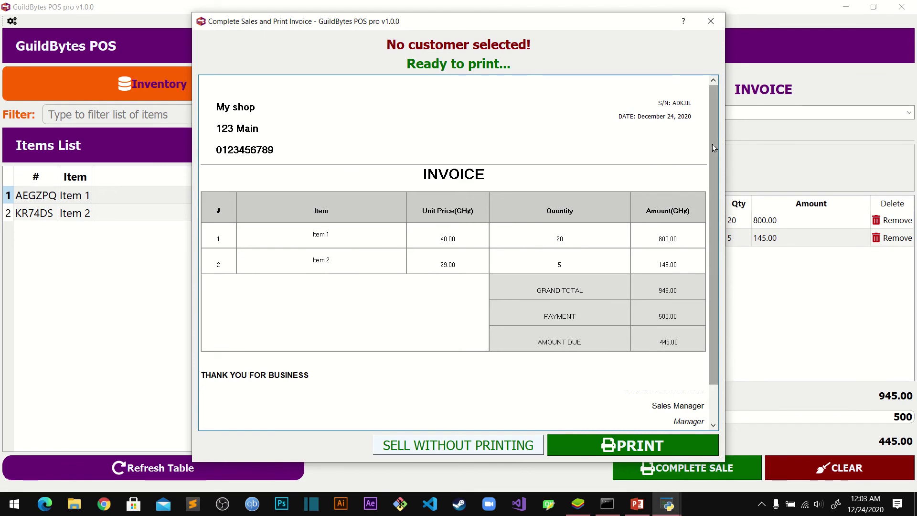
drag(712, 145, 713, 181)
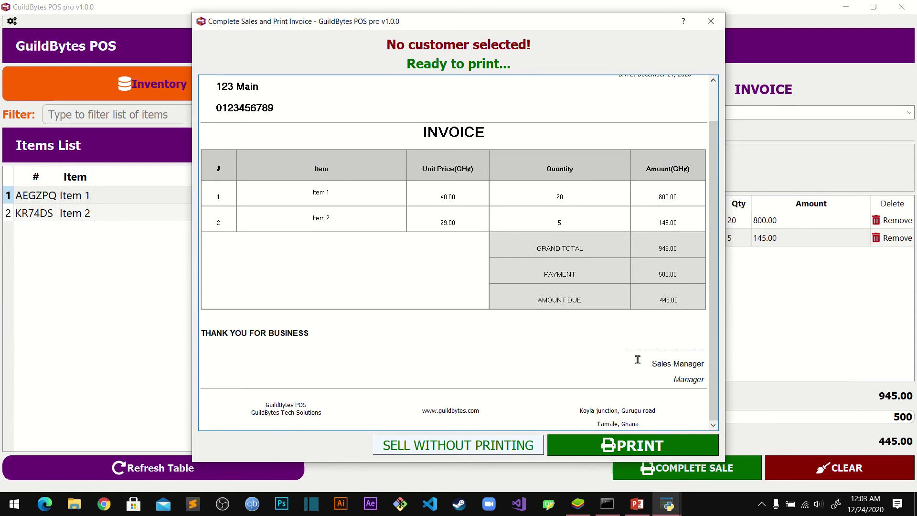
drag(647, 364, 711, 370)
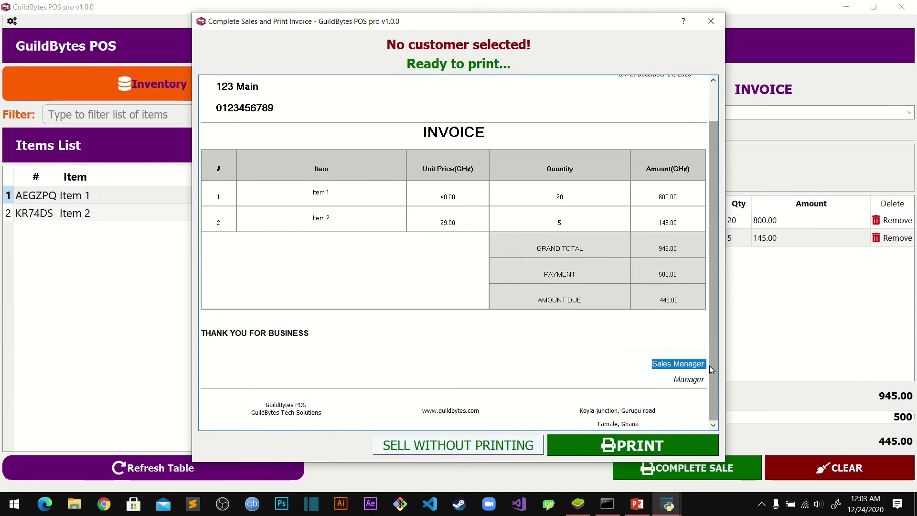
click(695, 363)
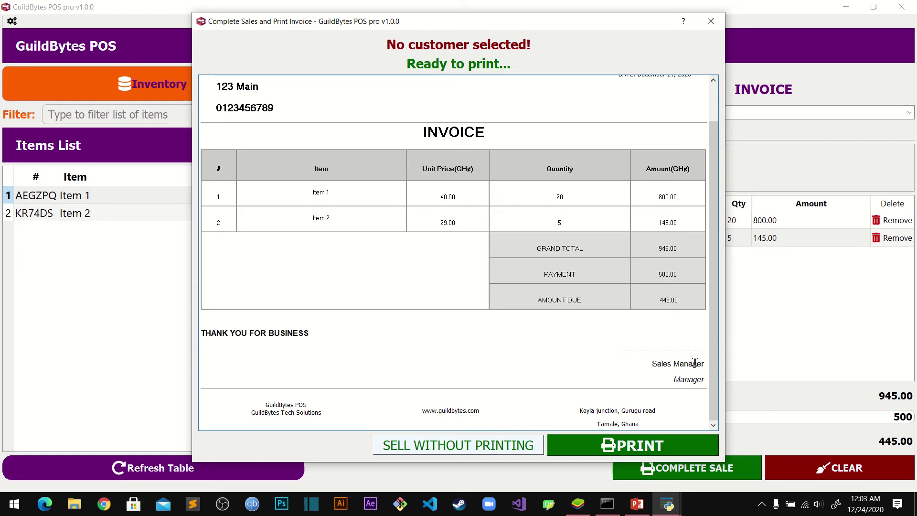
Open and dismiss the printer selection, and complete the sale without printing the invoice
click(595, 446)
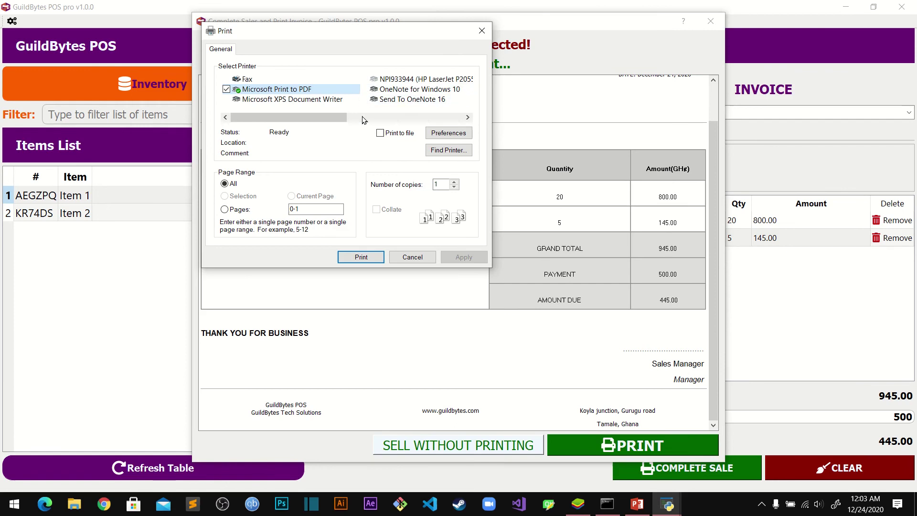
click(482, 31)
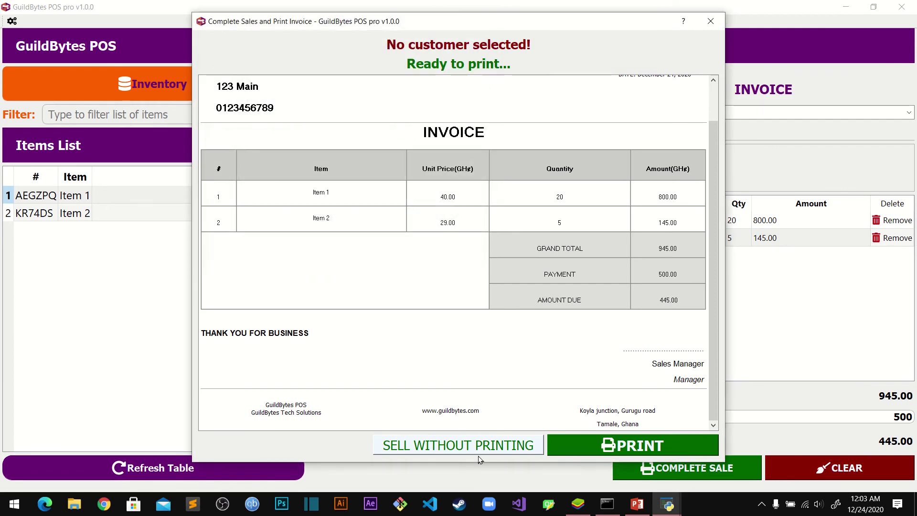
click(445, 450)
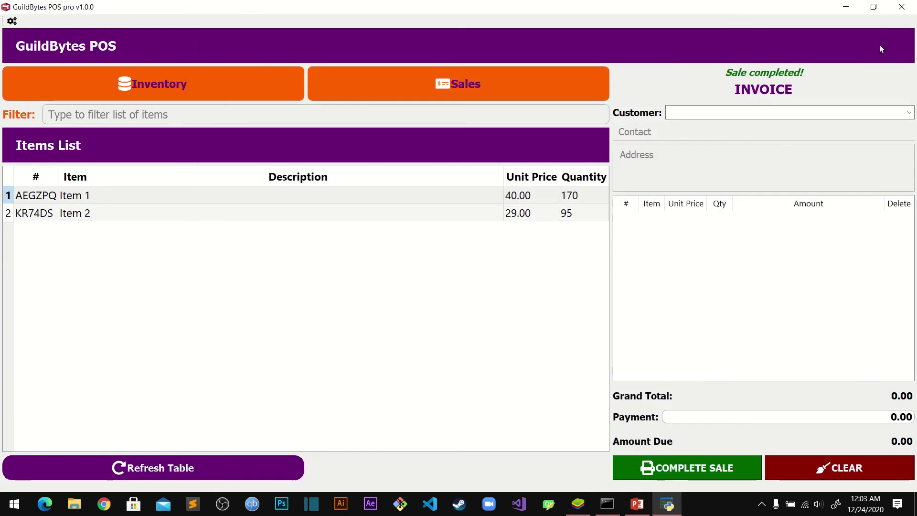
Review the recorded sales and view the invoice dated December 23, 2020
click(434, 85)
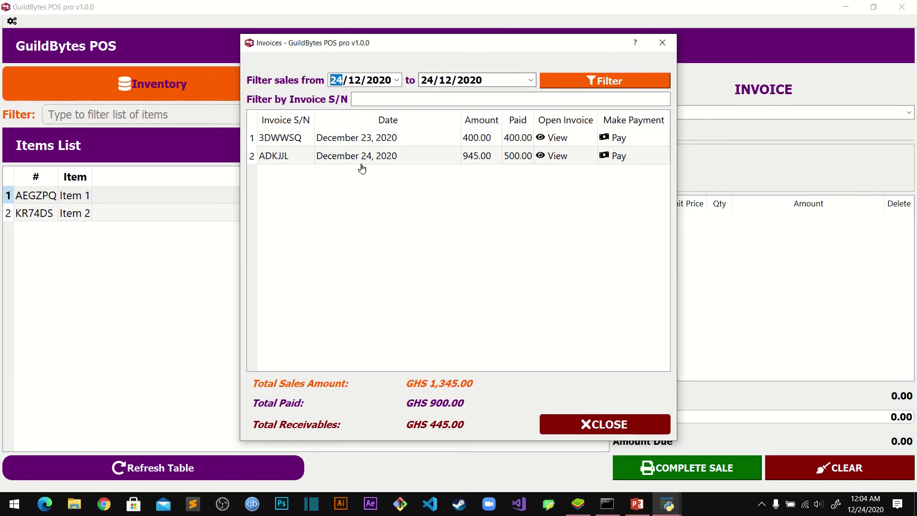
click(363, 142)
click(416, 159)
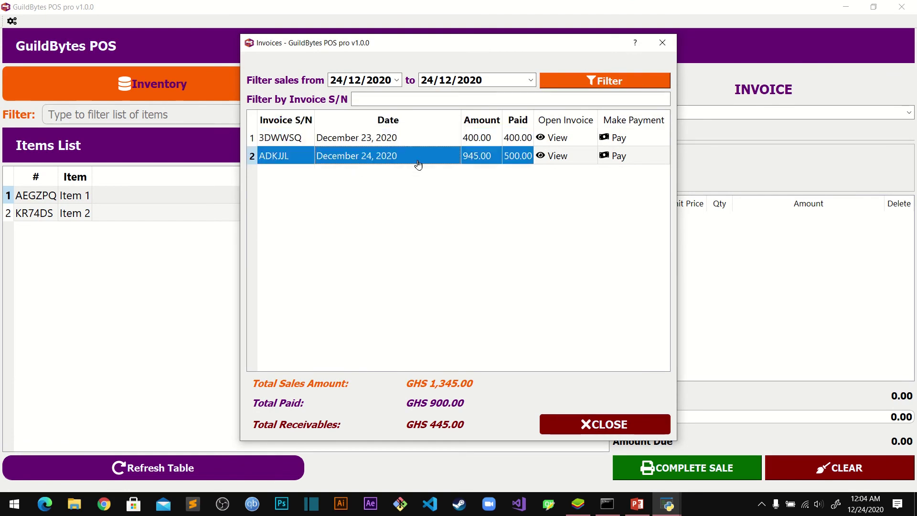
click(443, 140)
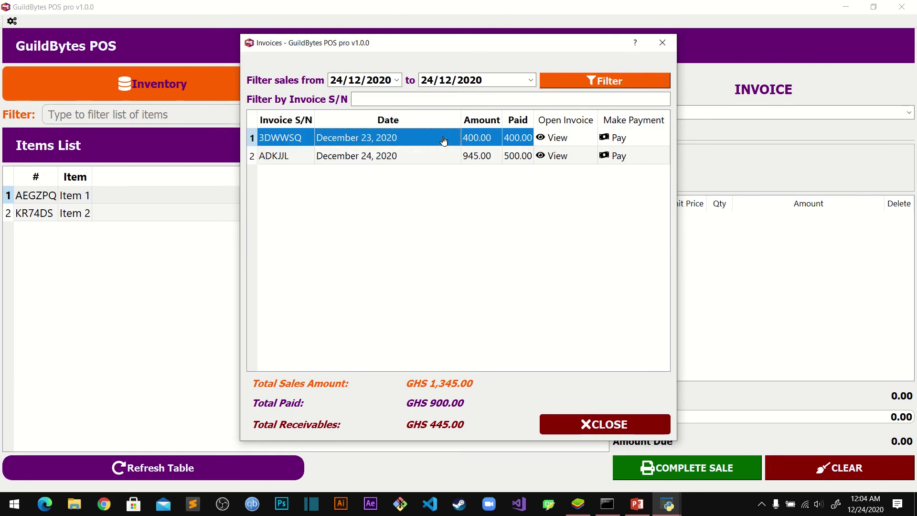
click(416, 156)
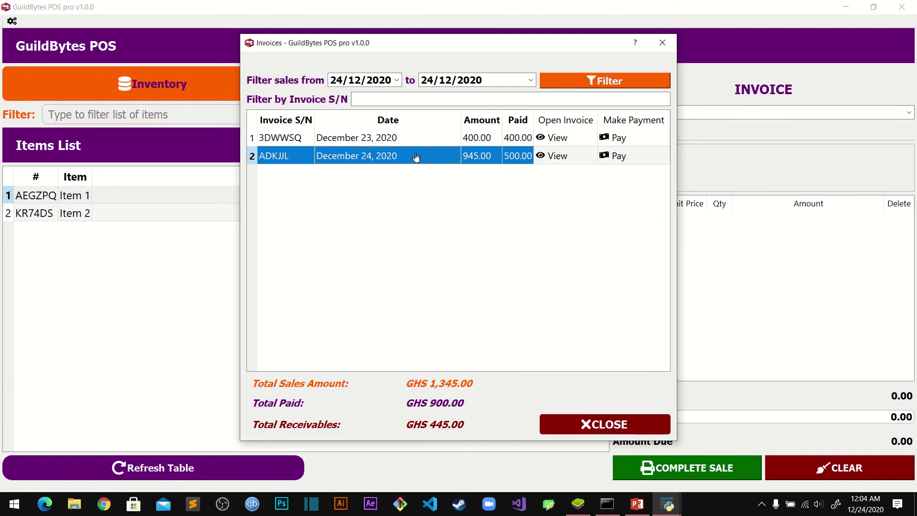
click(557, 138)
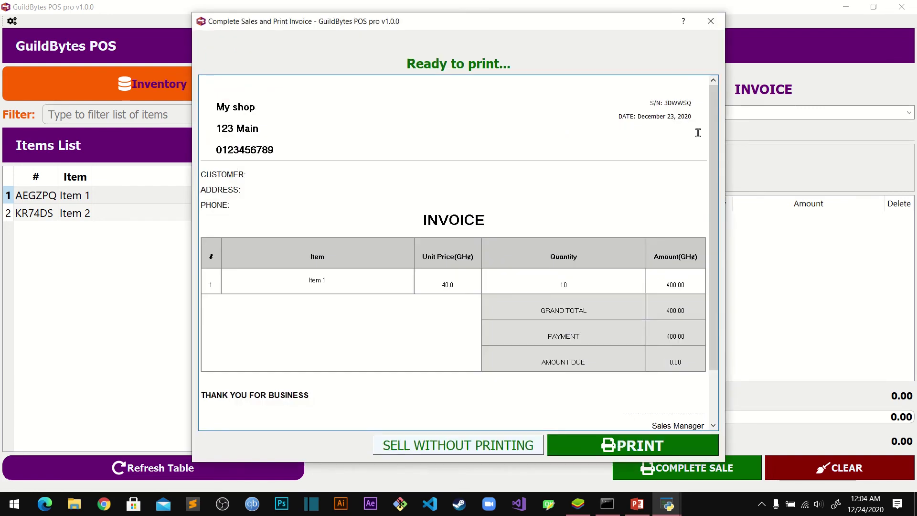
Close the December 23, 2020 invoice, then view and close the invoice dated December 24, 2020
mouse_move(714, 118)
mouse_down()
mouse_move(718, 167)
mouse_move(710, 106)
mouse_up()
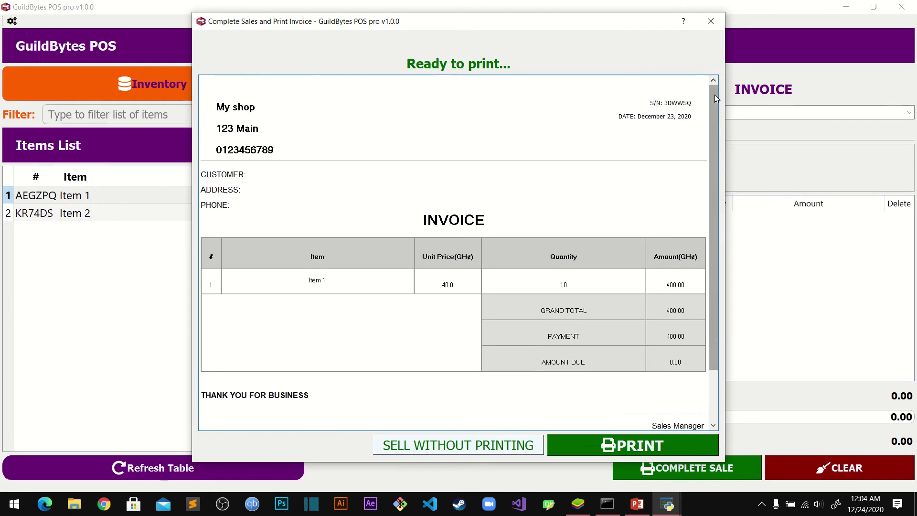
click(711, 21)
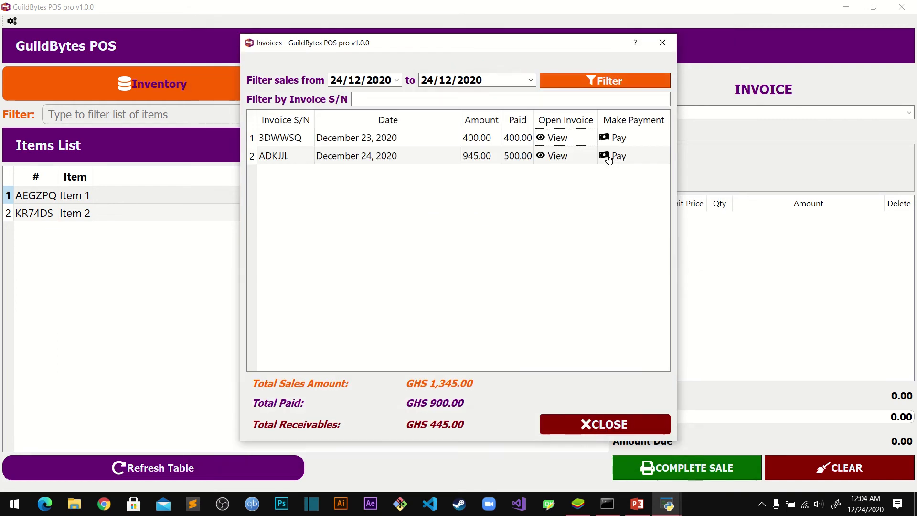
click(559, 154)
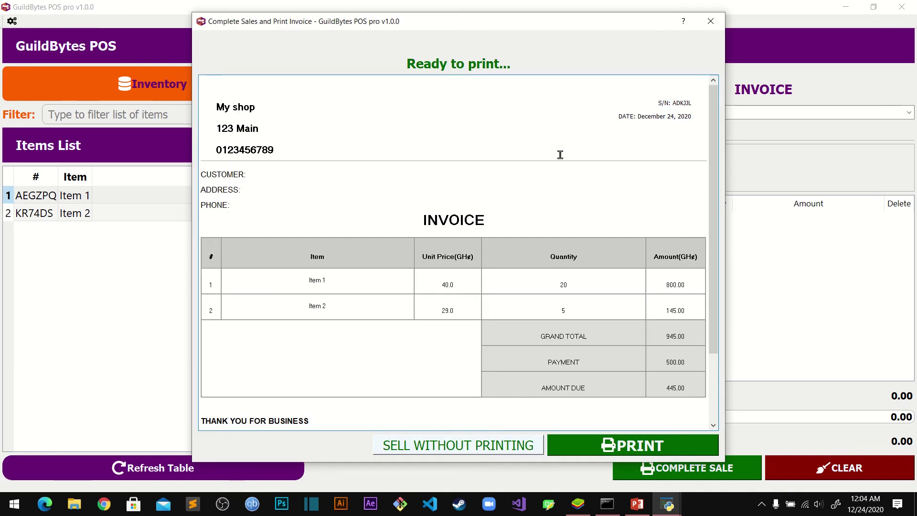
click(711, 21)
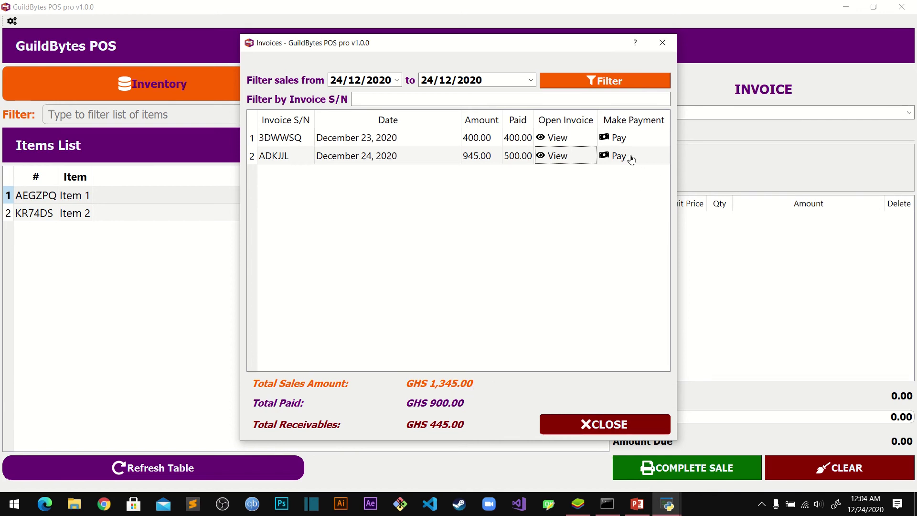
Filter the recorded sales by invoice serial number with "adk" and select the matching December 24, 2020 invoice
click(409, 97)
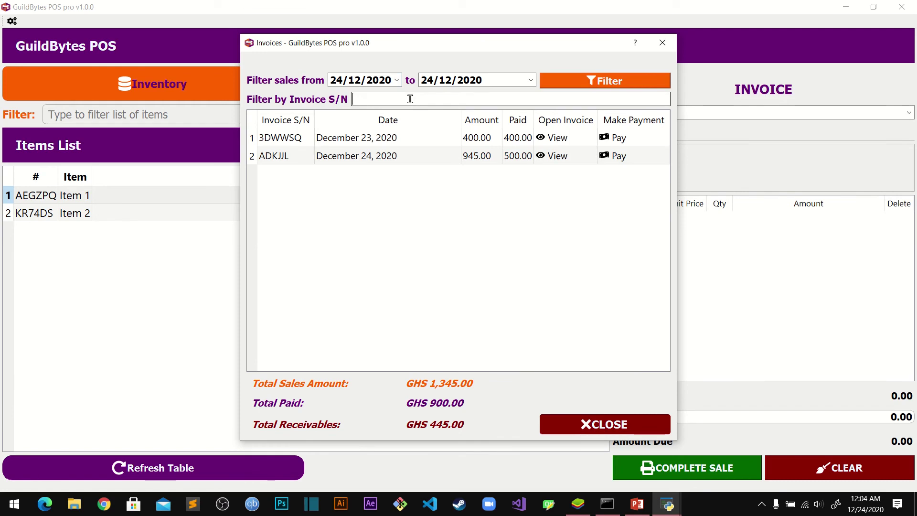
click(276, 158)
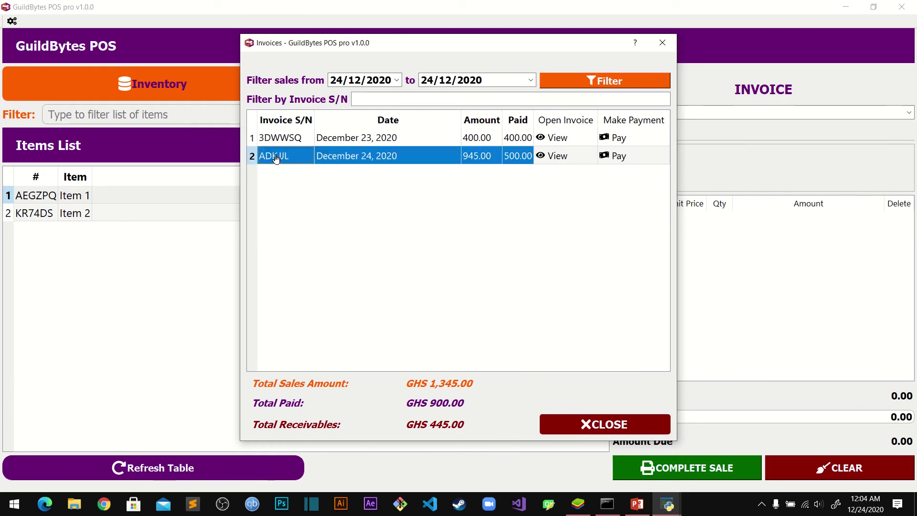
click(394, 101)
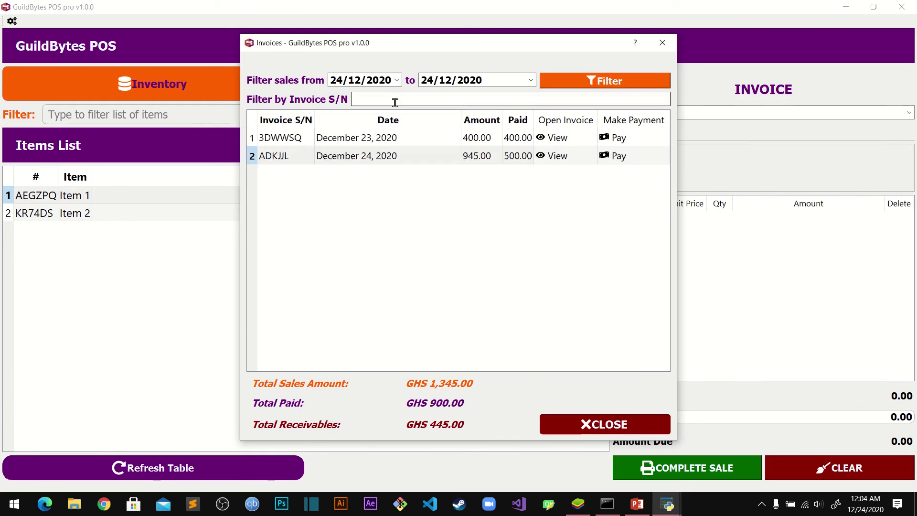
text(ad)
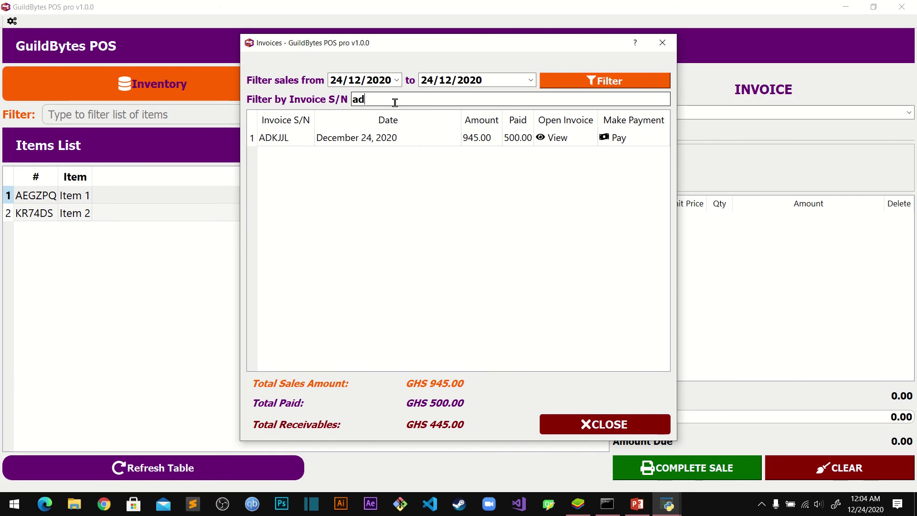
text(k)
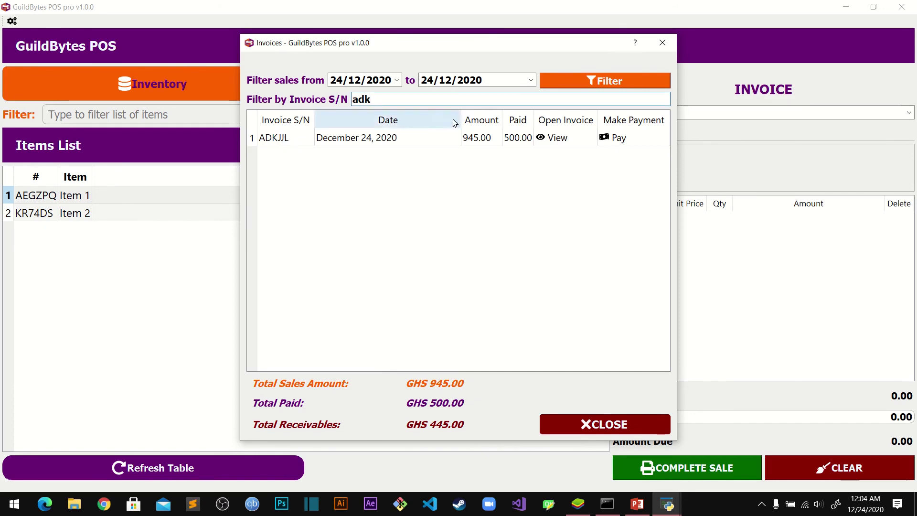
click(417, 138)
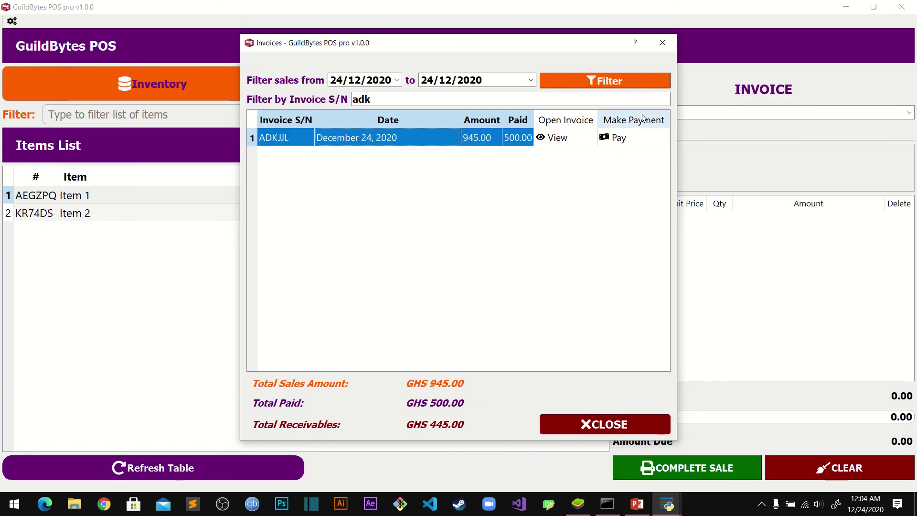
Record a payment of 445 for the December 24, 2020 invoice
click(636, 139)
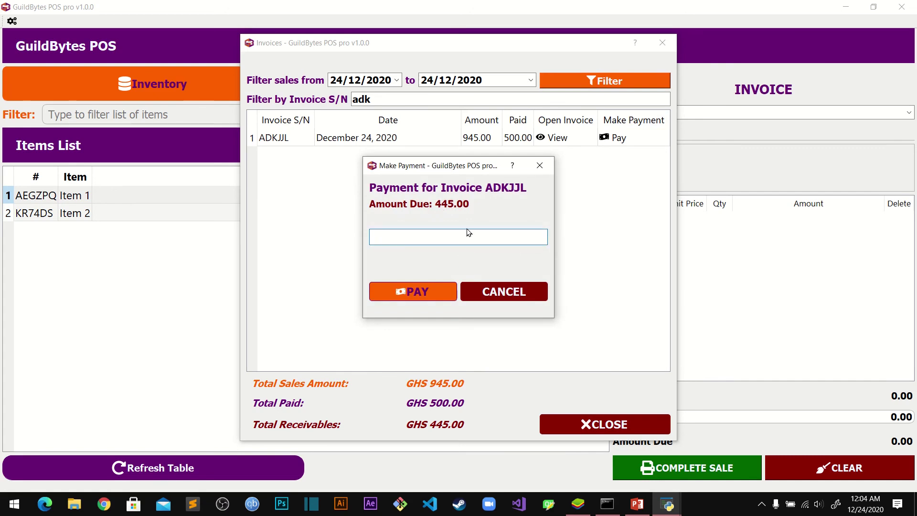
text(445)
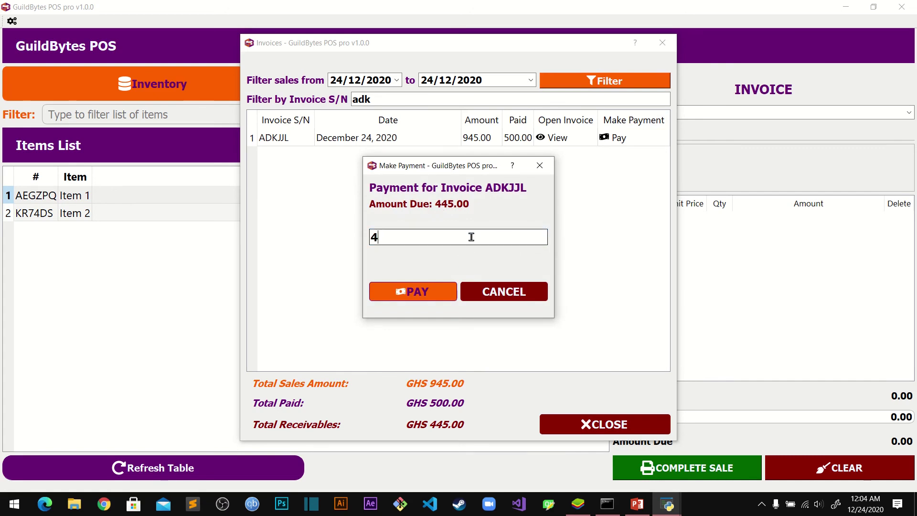
click(432, 291)
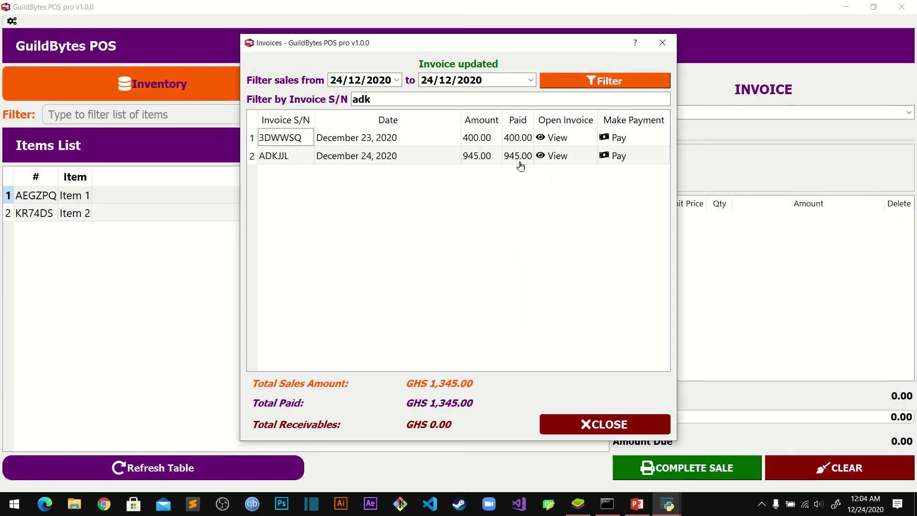
Try to make another payment on the December 24, 2020 invoice, and close the sales invoices list
click(629, 157)
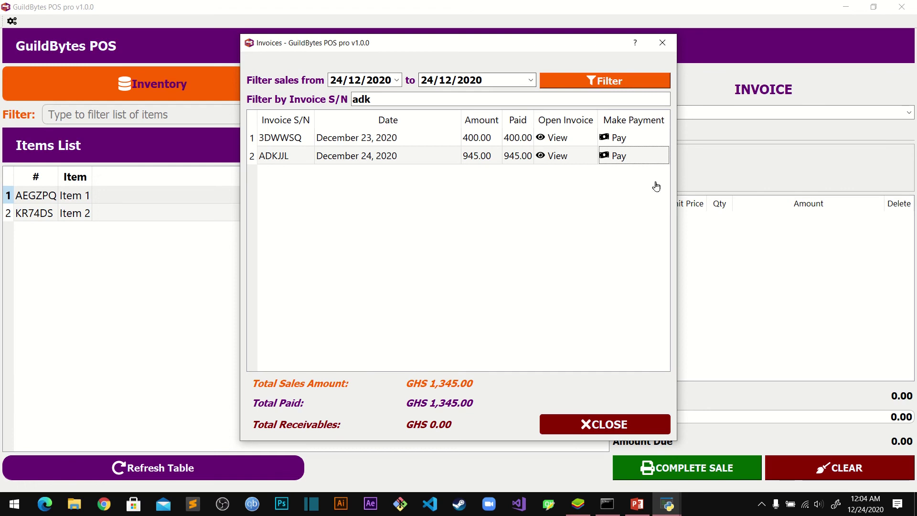
click(626, 152)
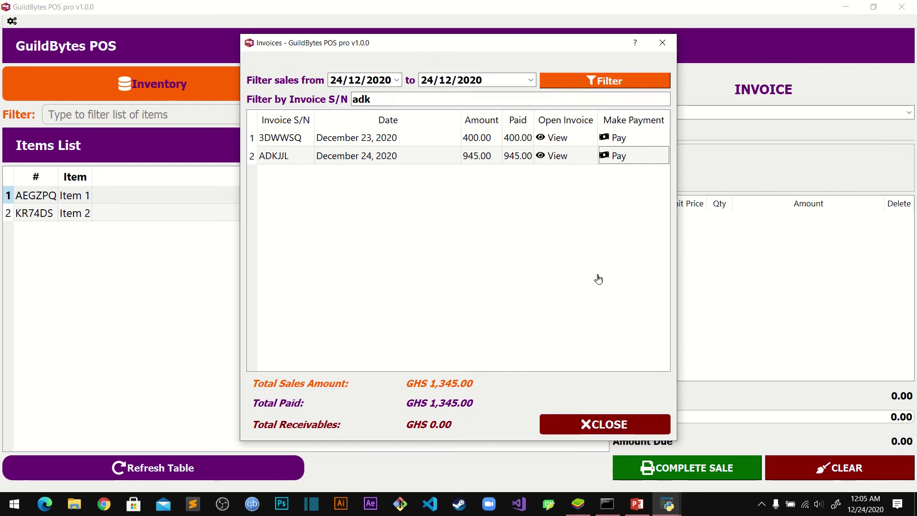
click(592, 424)
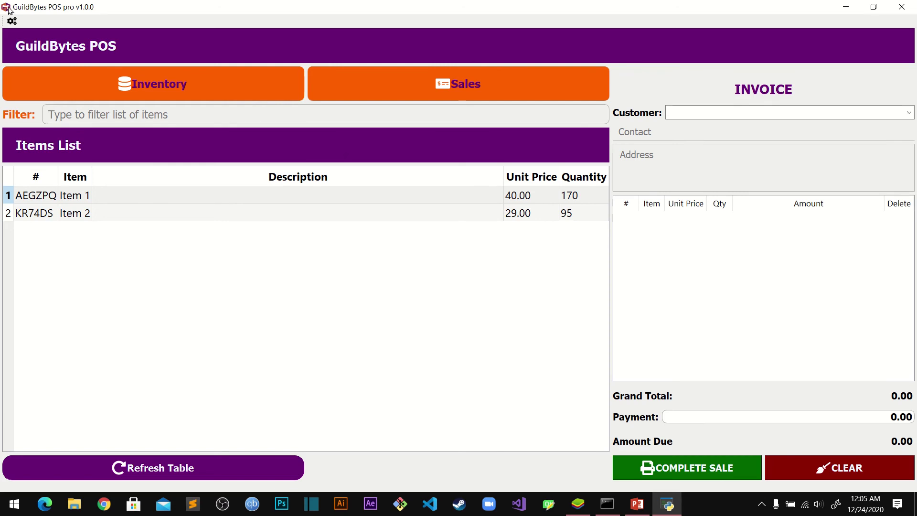
Open the general settings and examine the shop name, contact and address details
click(12, 21)
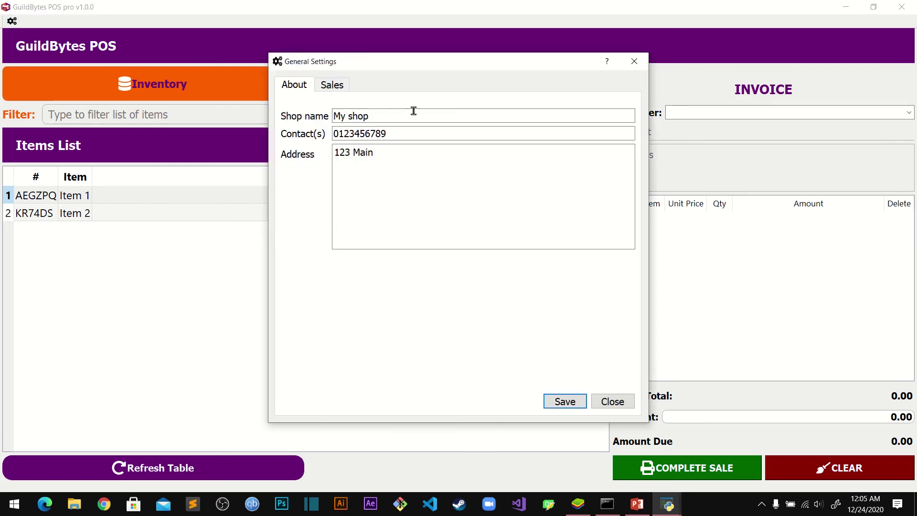
click(429, 116)
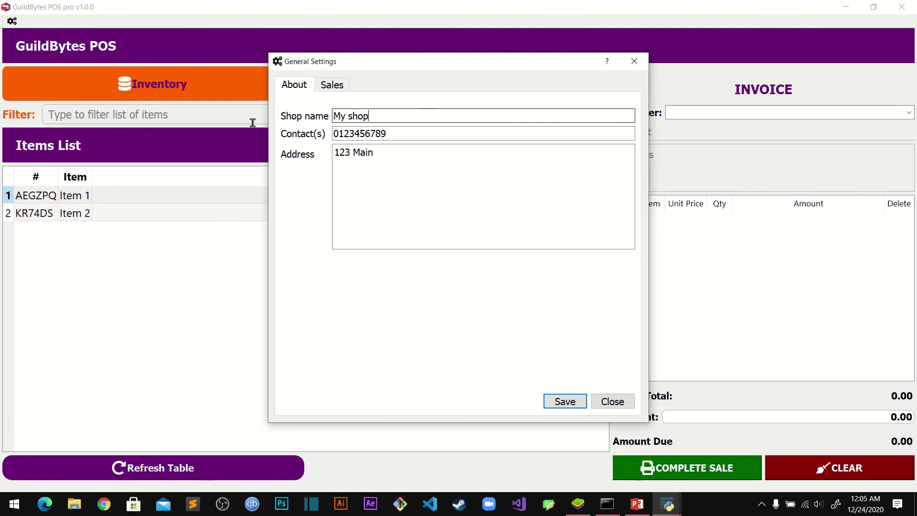
drag(383, 116, 333, 116)
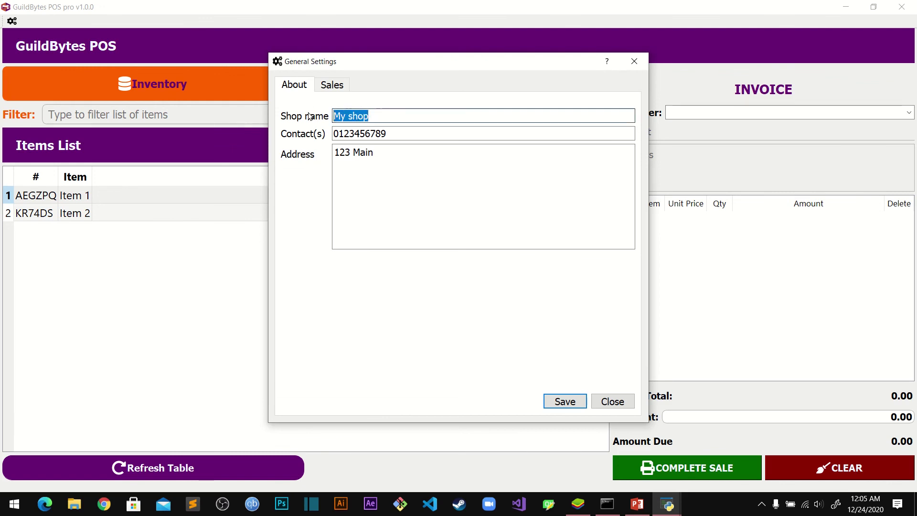
drag(428, 133, 317, 140)
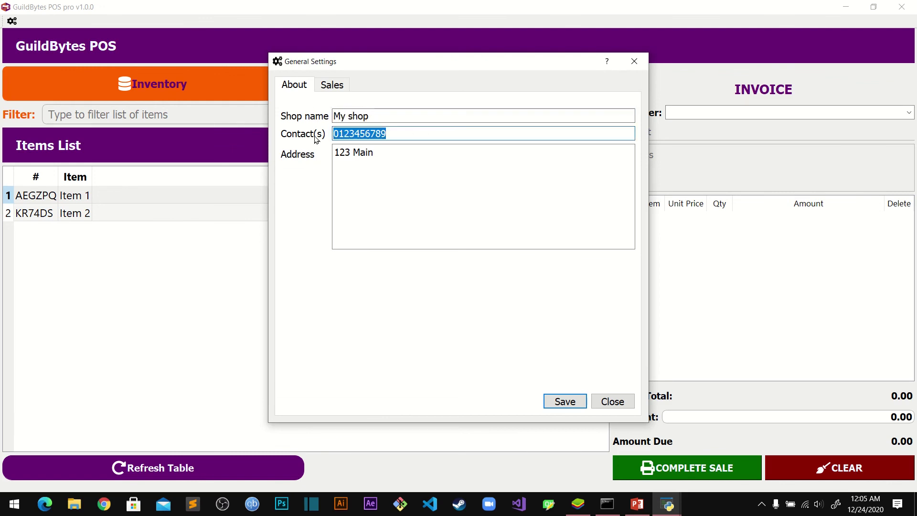
click(418, 156)
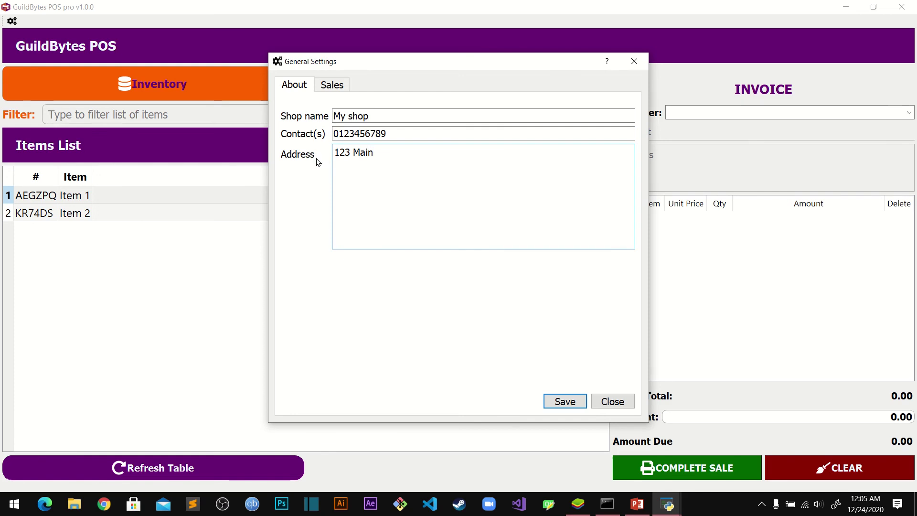
drag(387, 160, 321, 160)
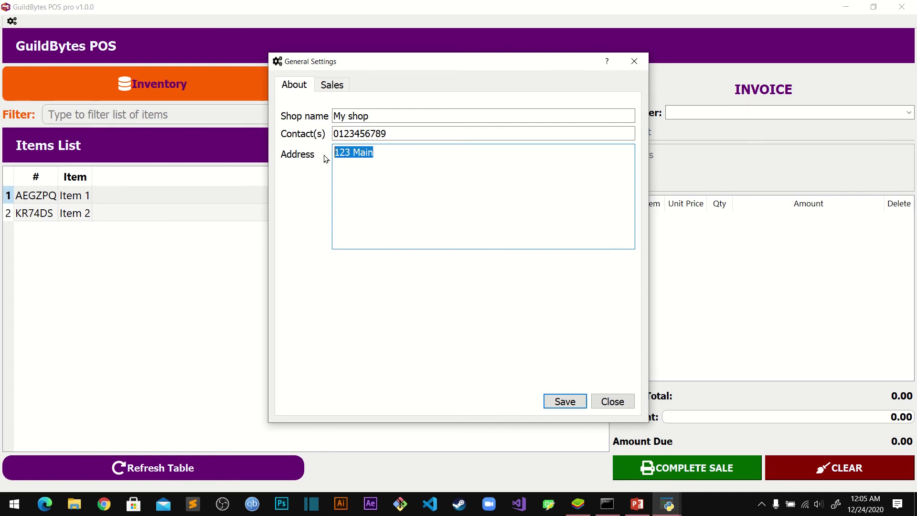
click(430, 148)
Examine the sales preferences for the sales person and the available currencies, keeping GHS selected
click(334, 86)
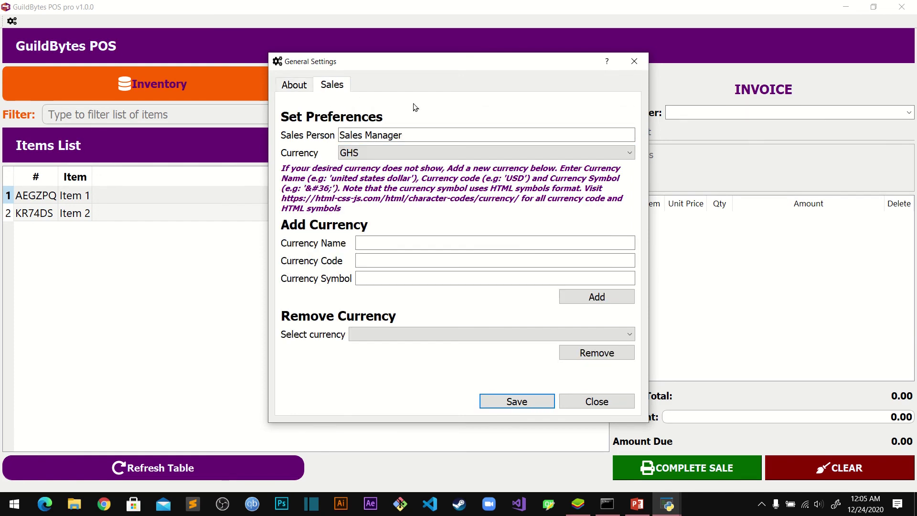
click(424, 133)
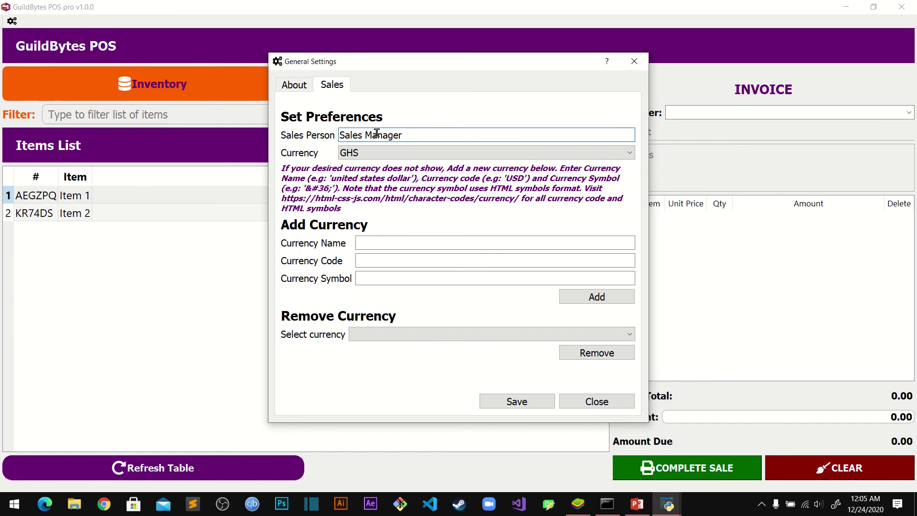
drag(418, 135, 324, 138)
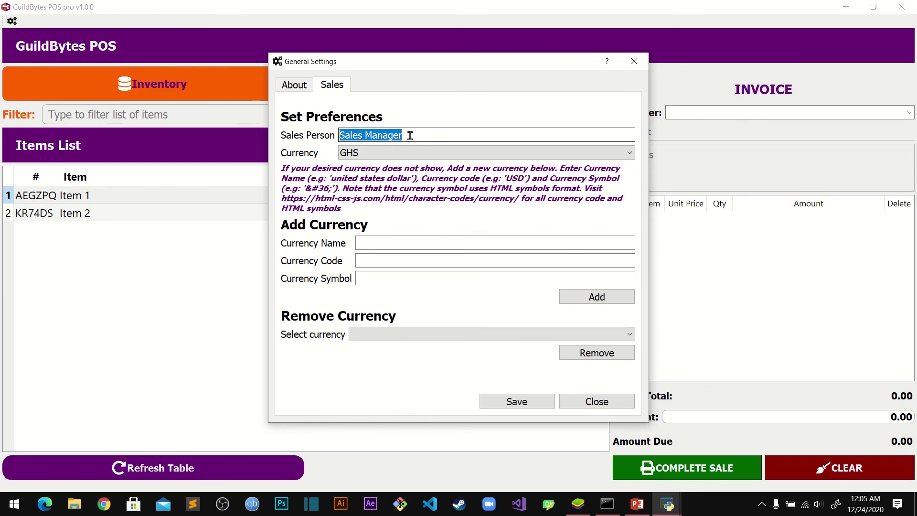
click(497, 154)
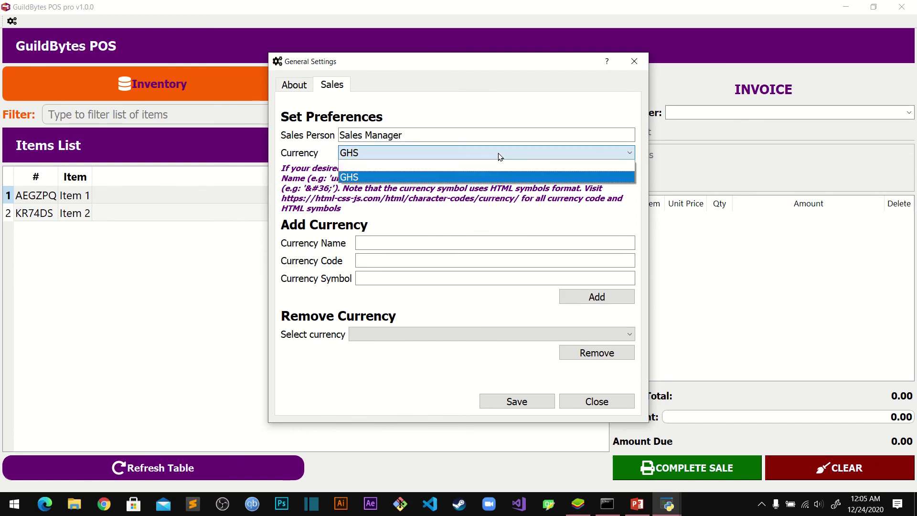
click(492, 177)
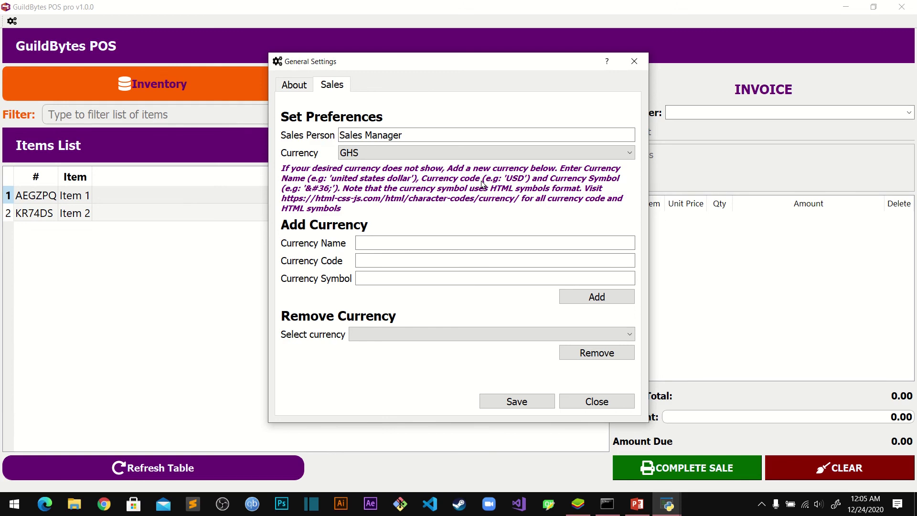
Add a currency named "united states dollar" with code USD and symbol &#36;
click(479, 242)
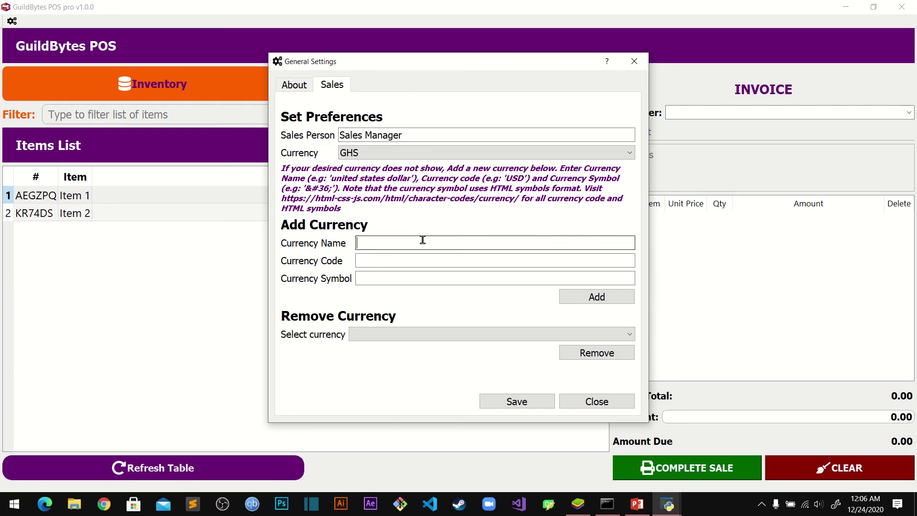
text(united)
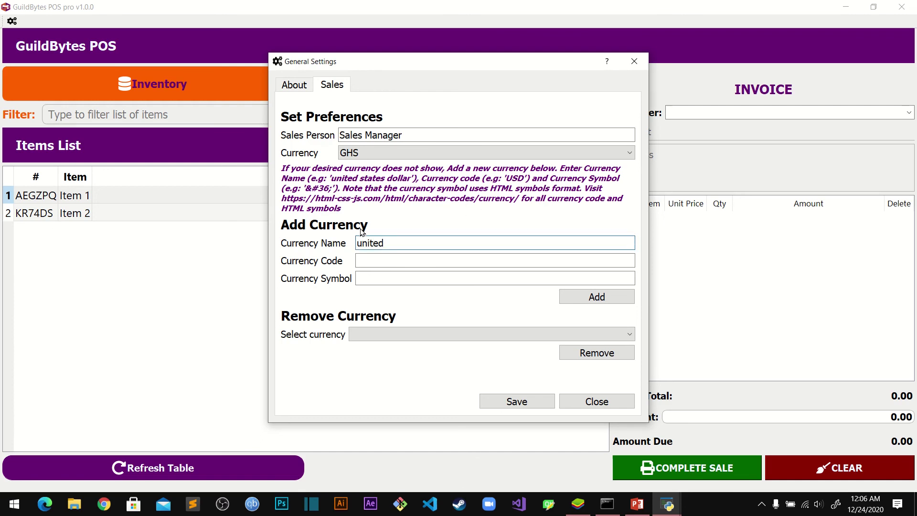
text( states dollar)
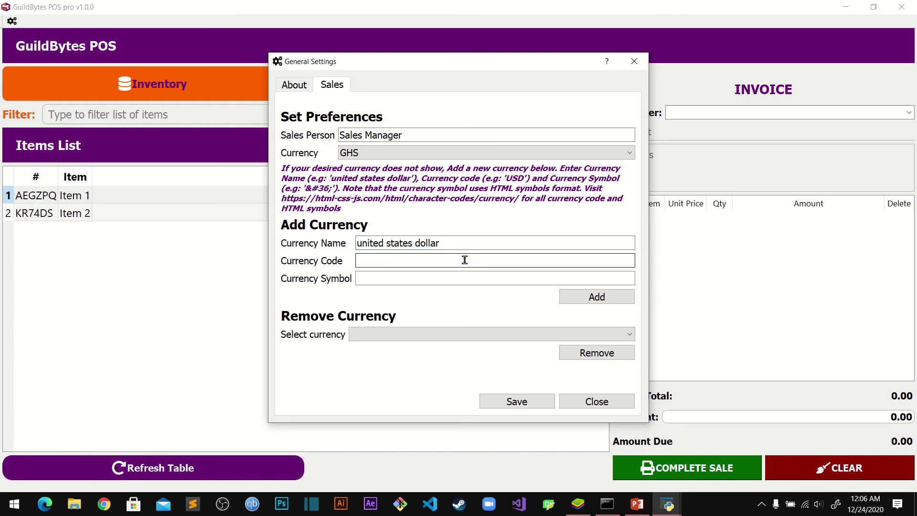
text(USD)
click(477, 278)
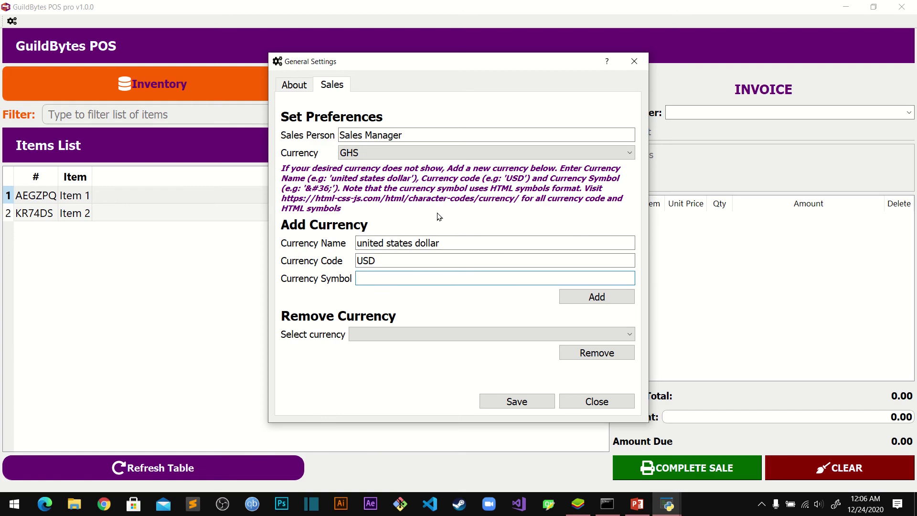
text(&#36;)
click(591, 300)
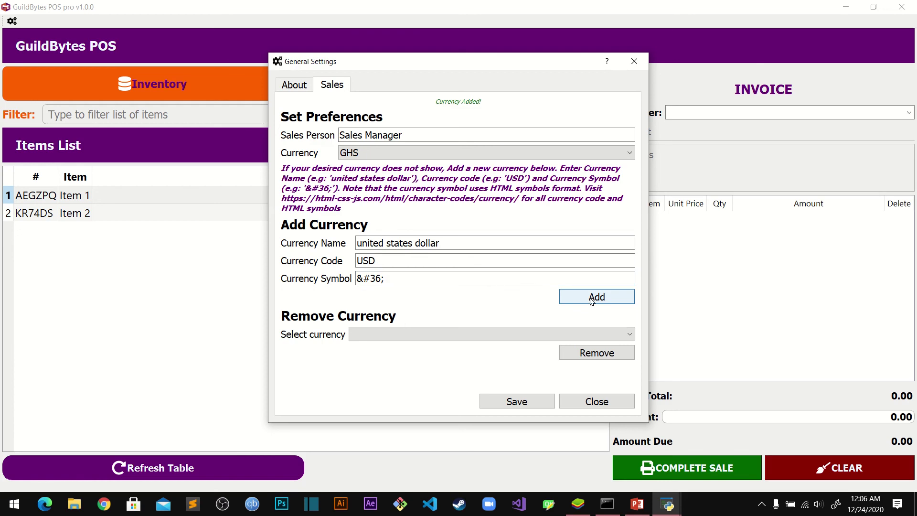
Set the sales currency preference to USD, save the settings and close them
click(573, 160)
click(377, 188)
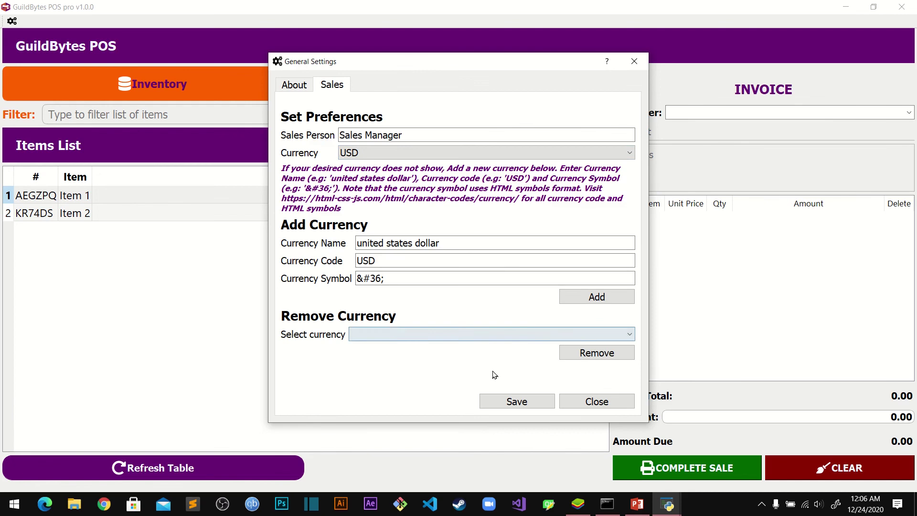
click(516, 401)
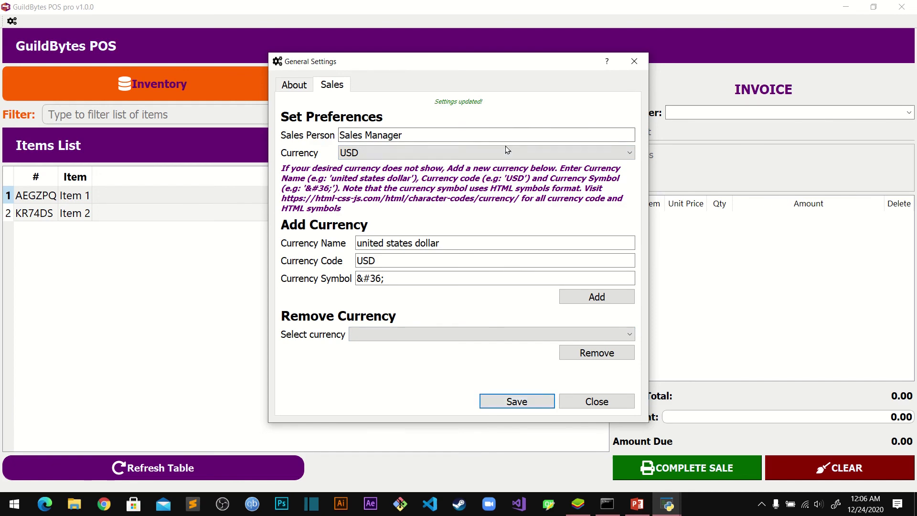
click(595, 402)
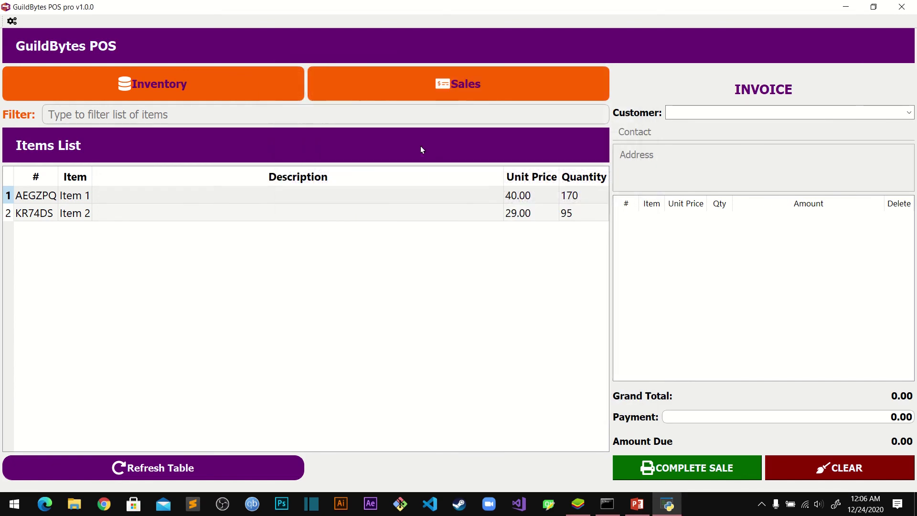
Add Item 1 to the invoice, check the currency symbol in the sale completion preview, and close the preview
double_click(394, 196)
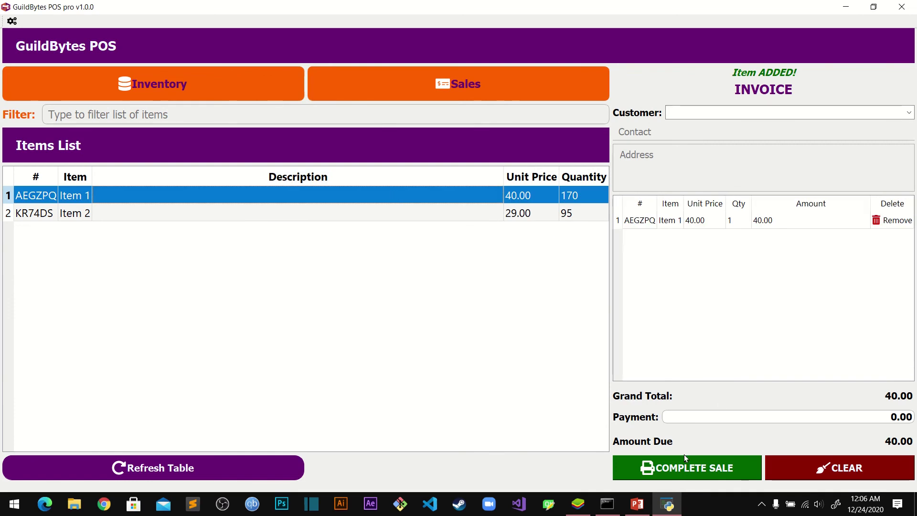
click(669, 478)
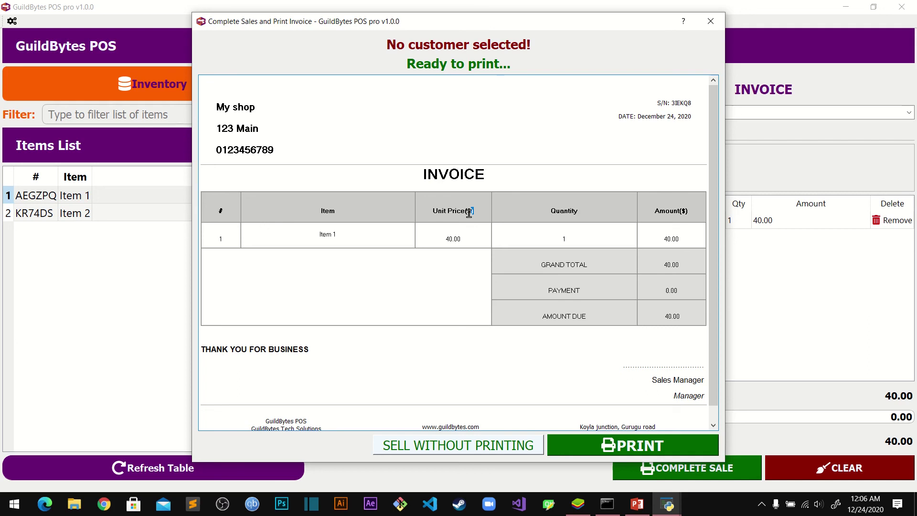
click(469, 213)
click(710, 29)
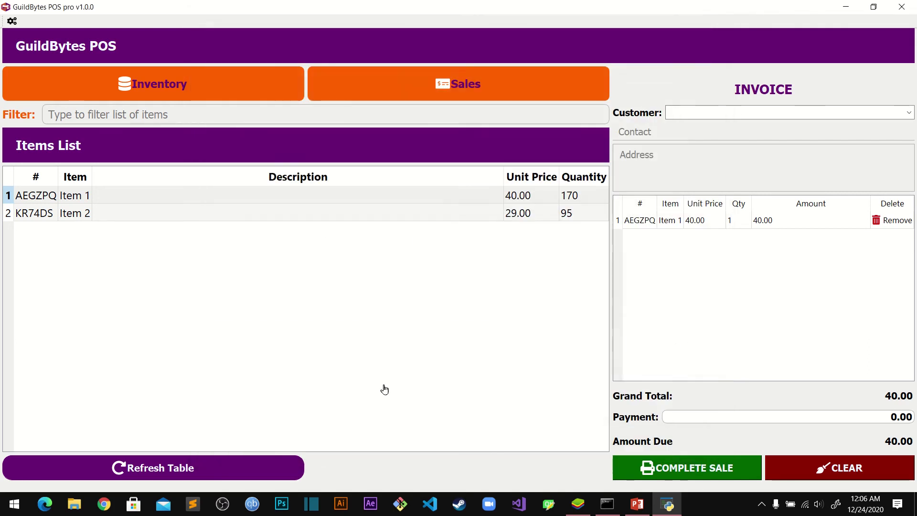
click(437, 326)
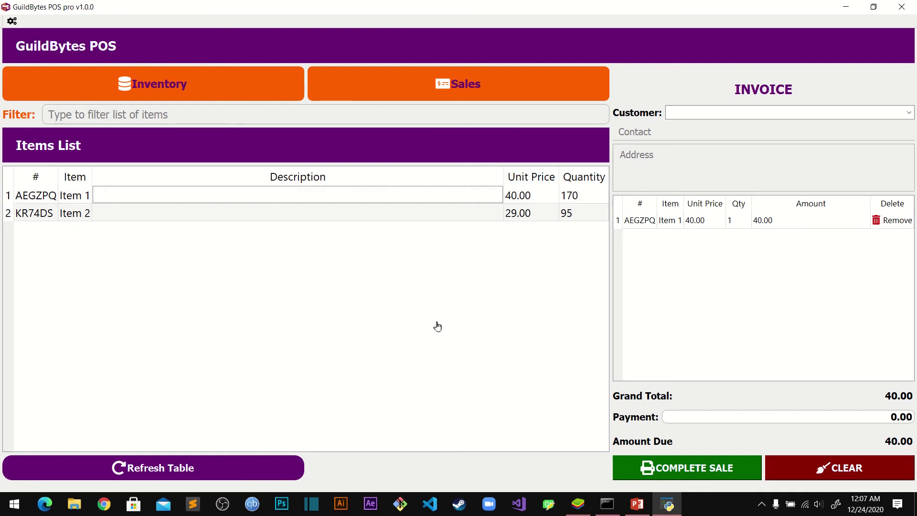